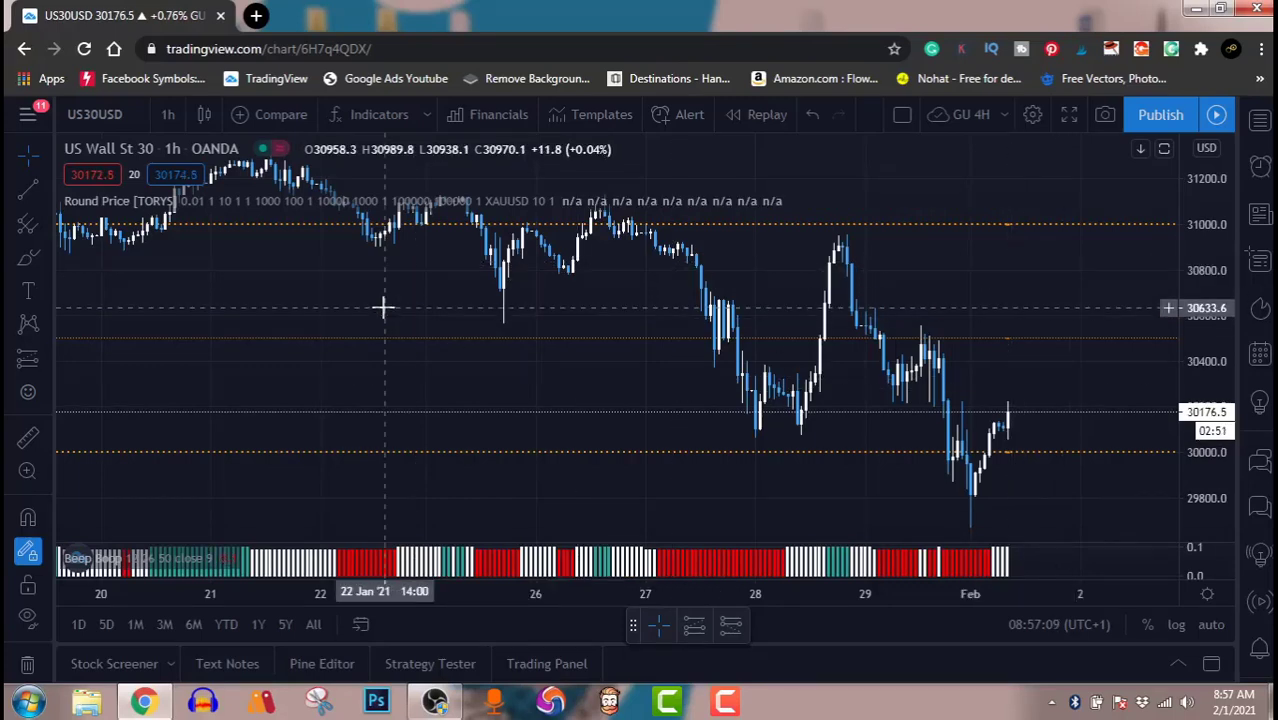
# Draw a descending trend line on the US30USD 1-hour chart from the 28 Jan high at about 30950 through the lower highs to about 29740.
pyautogui.moveTo(202, 198)
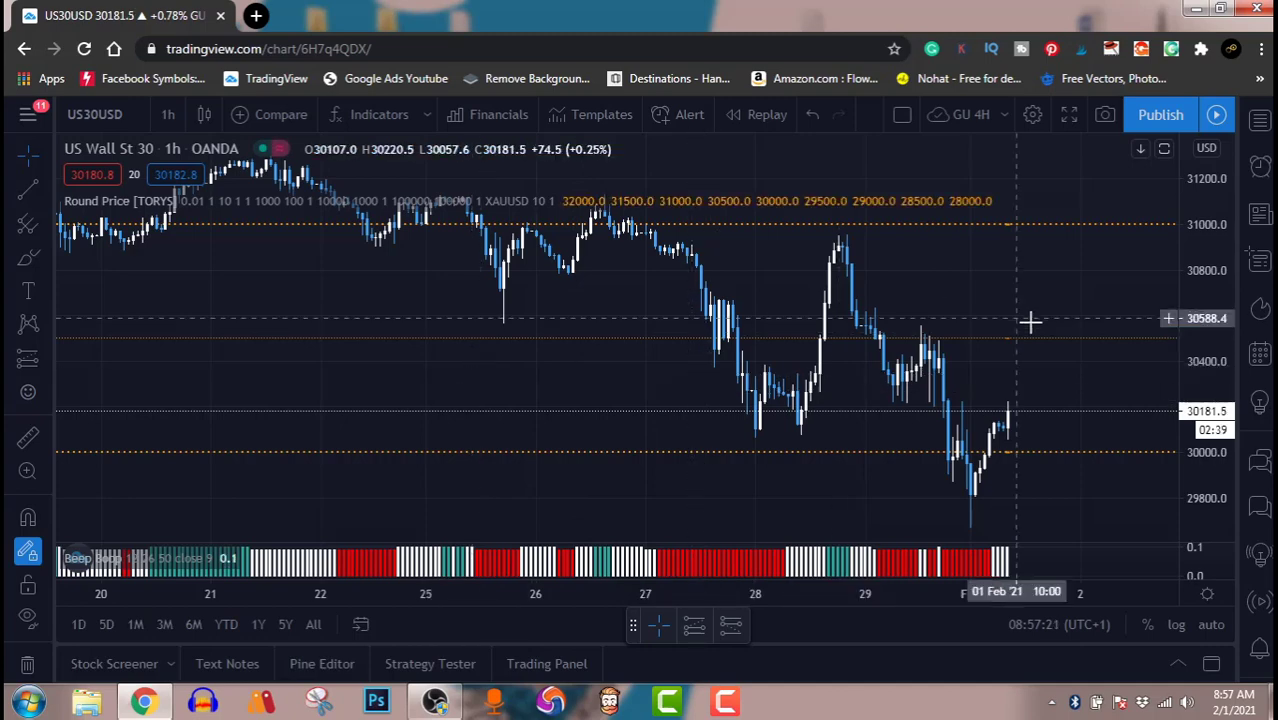
pyautogui.moveTo(1040, 272); pyautogui.dragTo(850, 289)
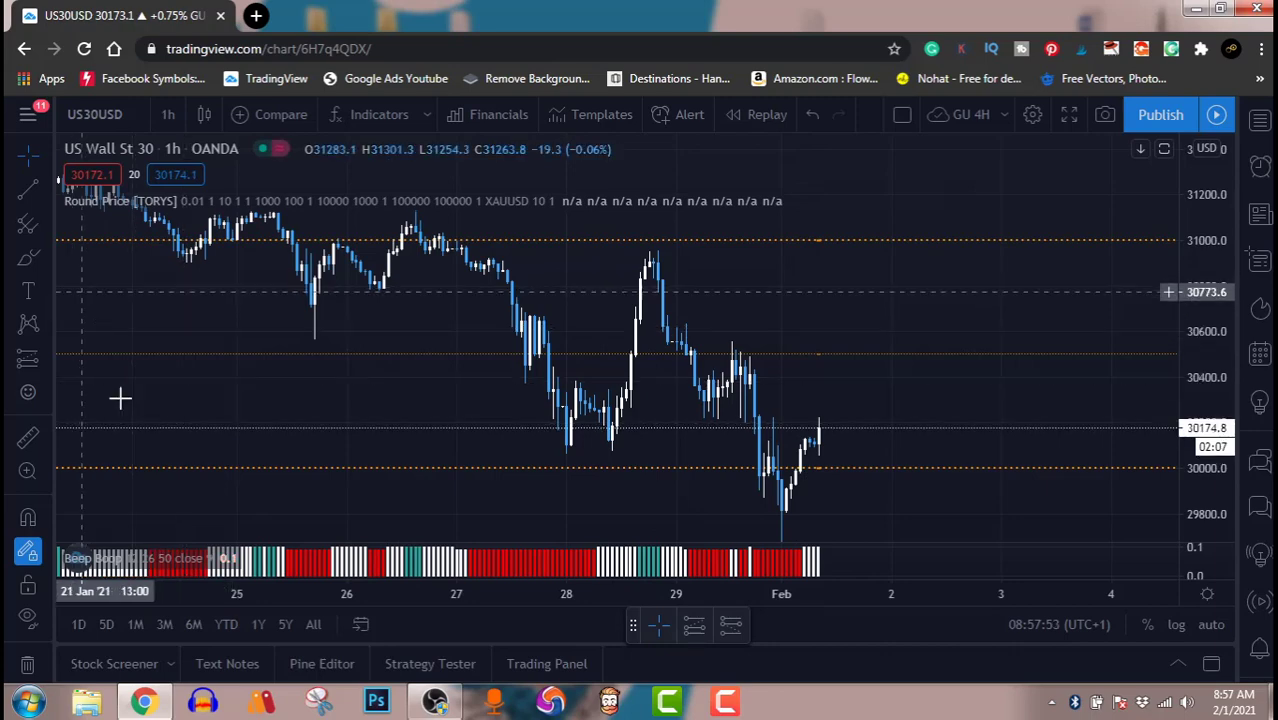
pyautogui.click(43, 190)
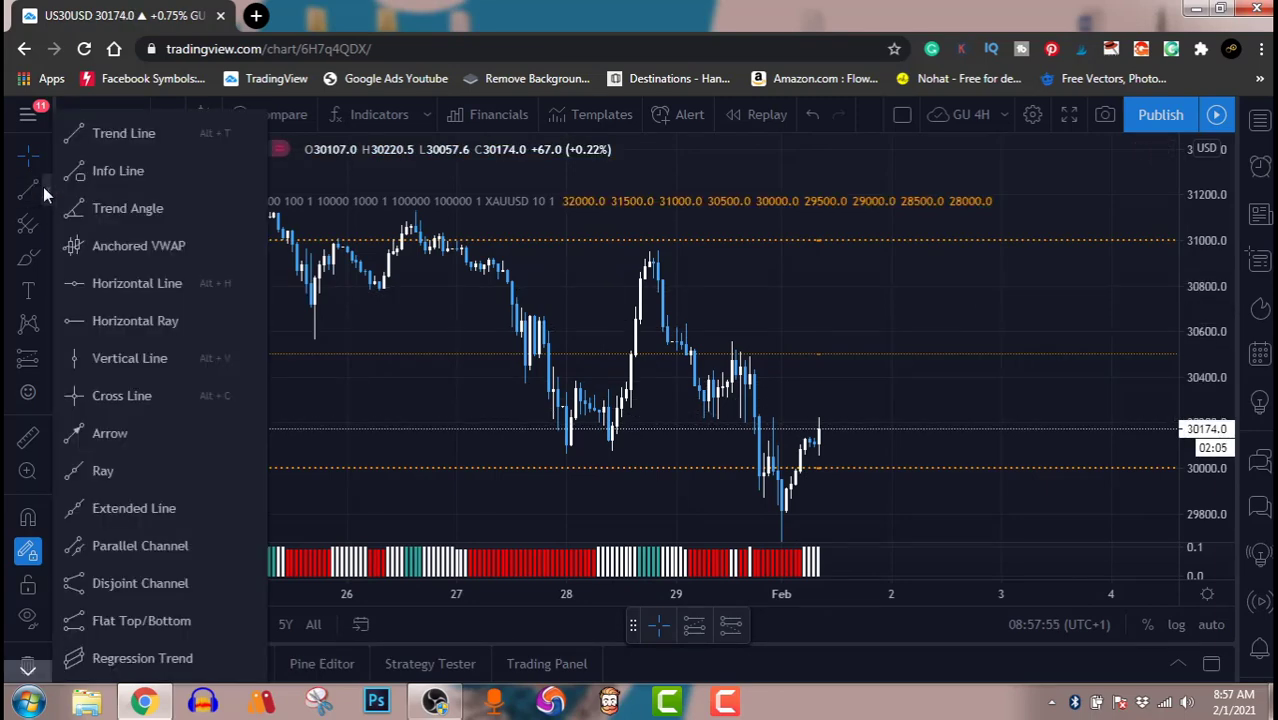
pyautogui.click(111, 133)
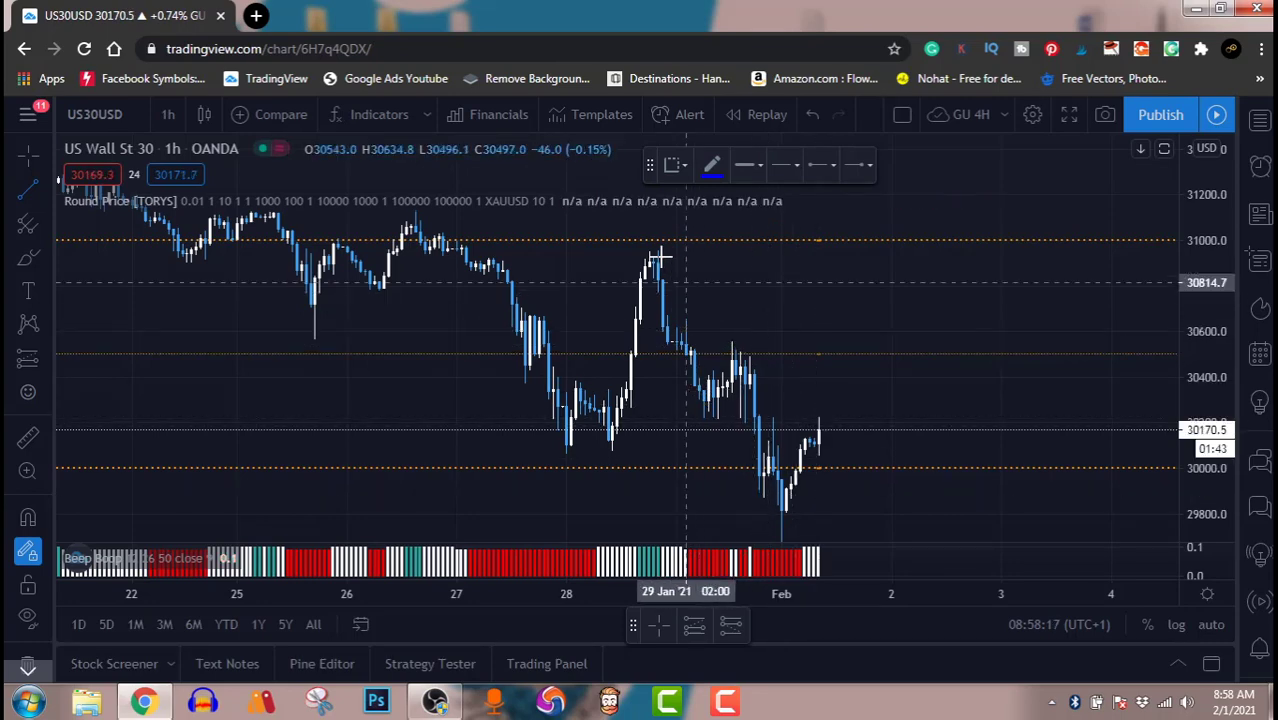
pyautogui.moveTo(762, 370)
pyautogui.mouseDown()
pyautogui.moveTo(839, 465)
pyautogui.moveTo(893, 483)
pyautogui.moveTo(896, 526)
pyautogui.mouseUp()
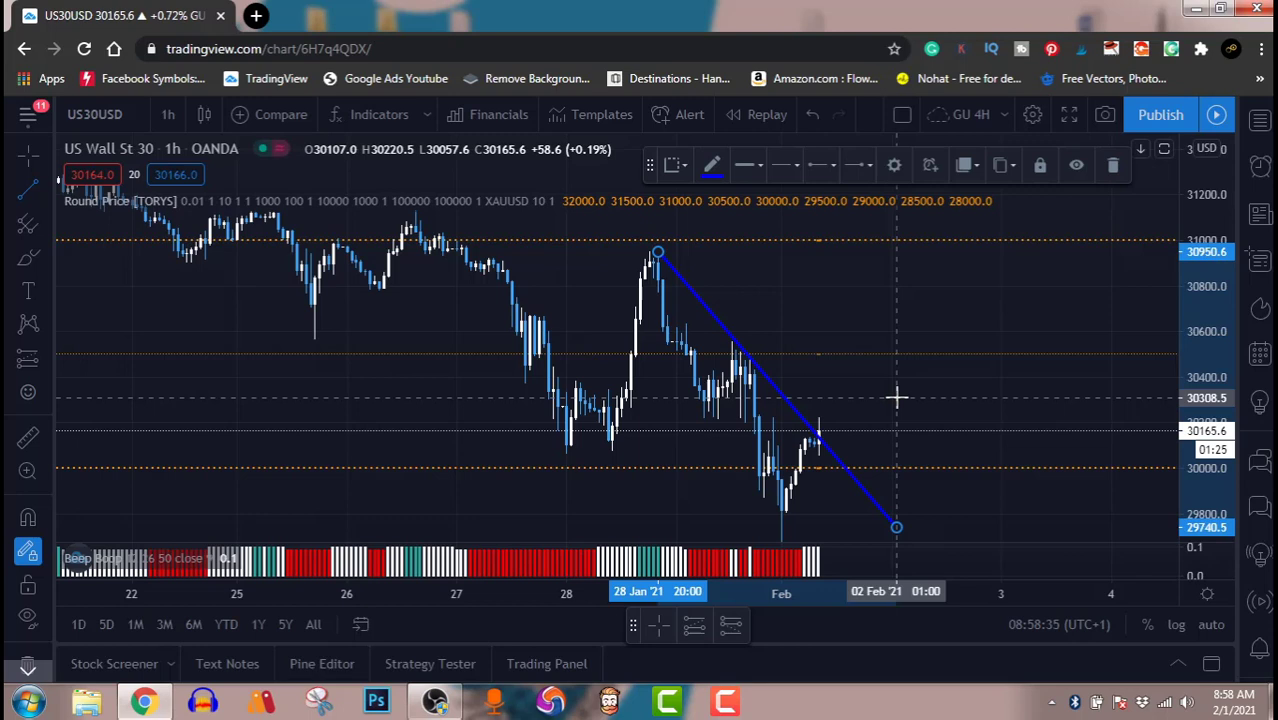
pyautogui.click(814, 303)
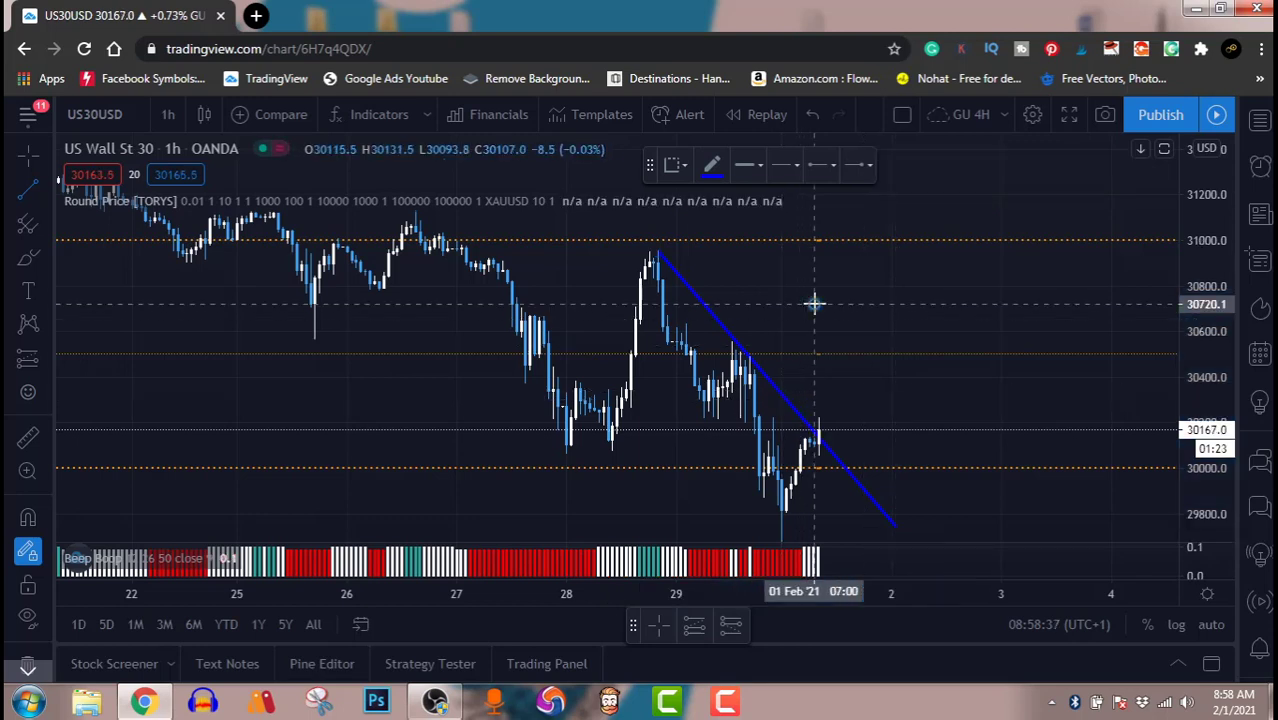
pyautogui.click(814, 303)
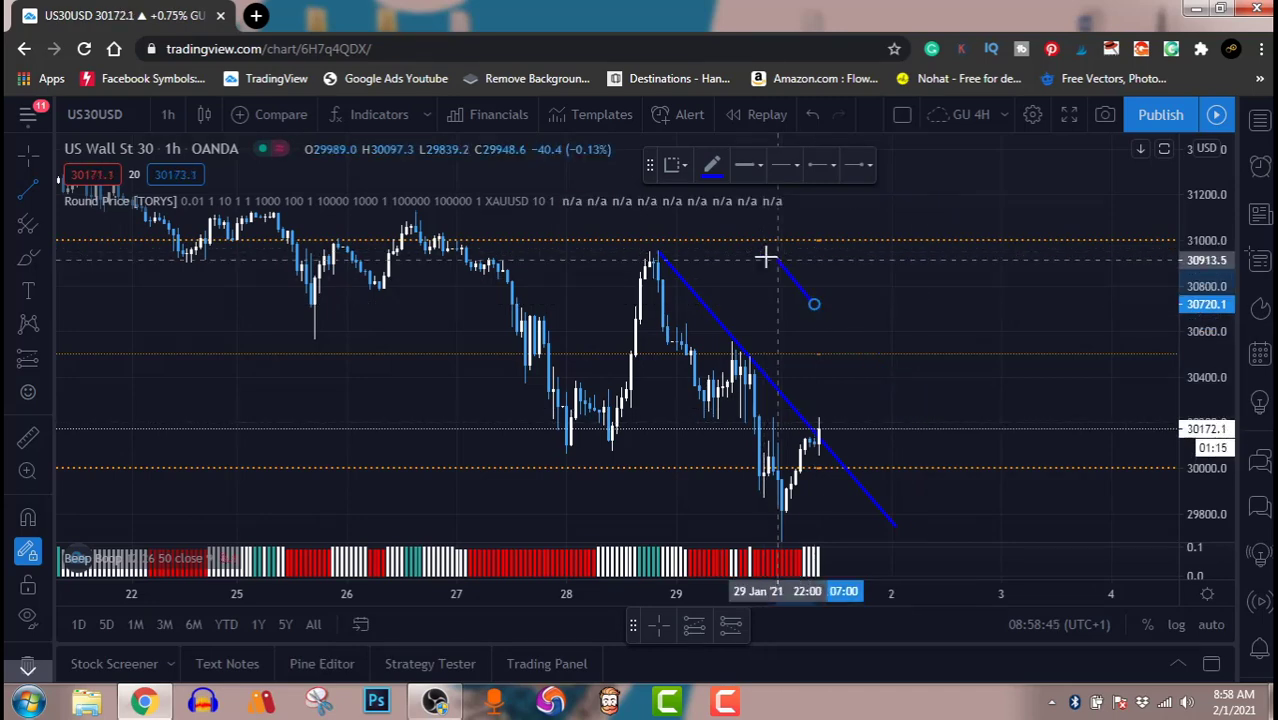
pyautogui.click(840, 314)
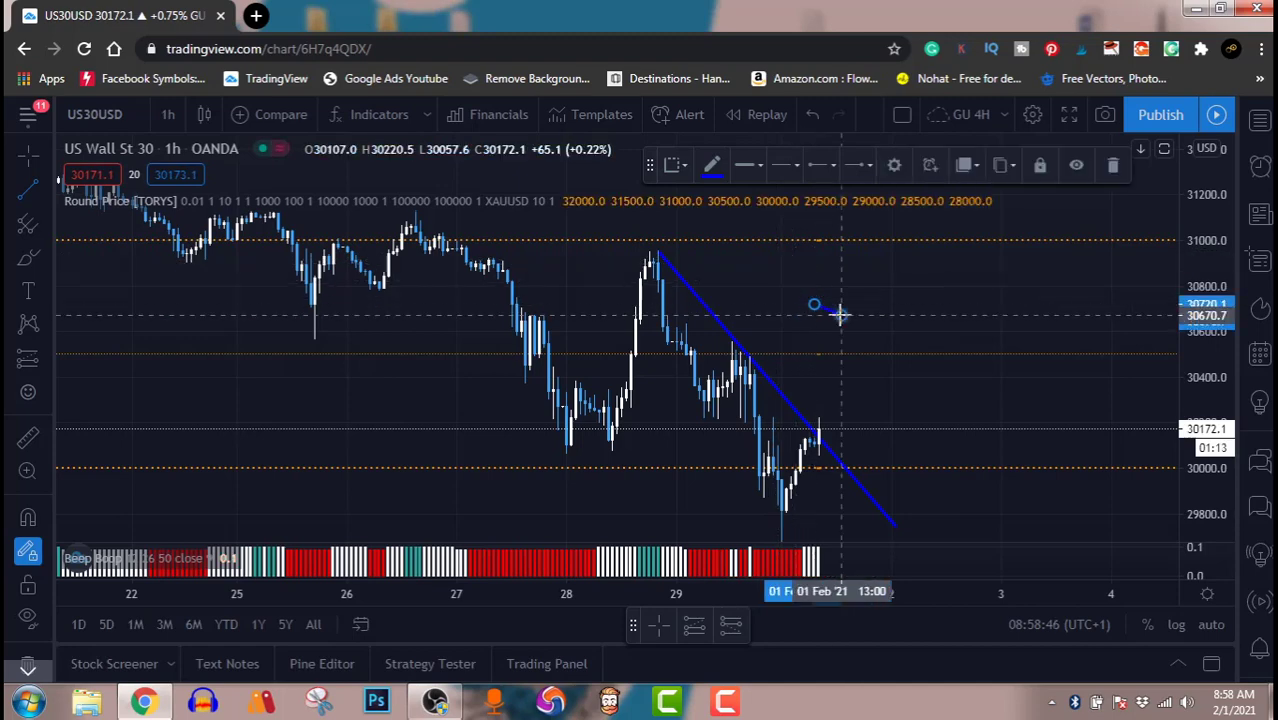
pyautogui.click(1112, 164)
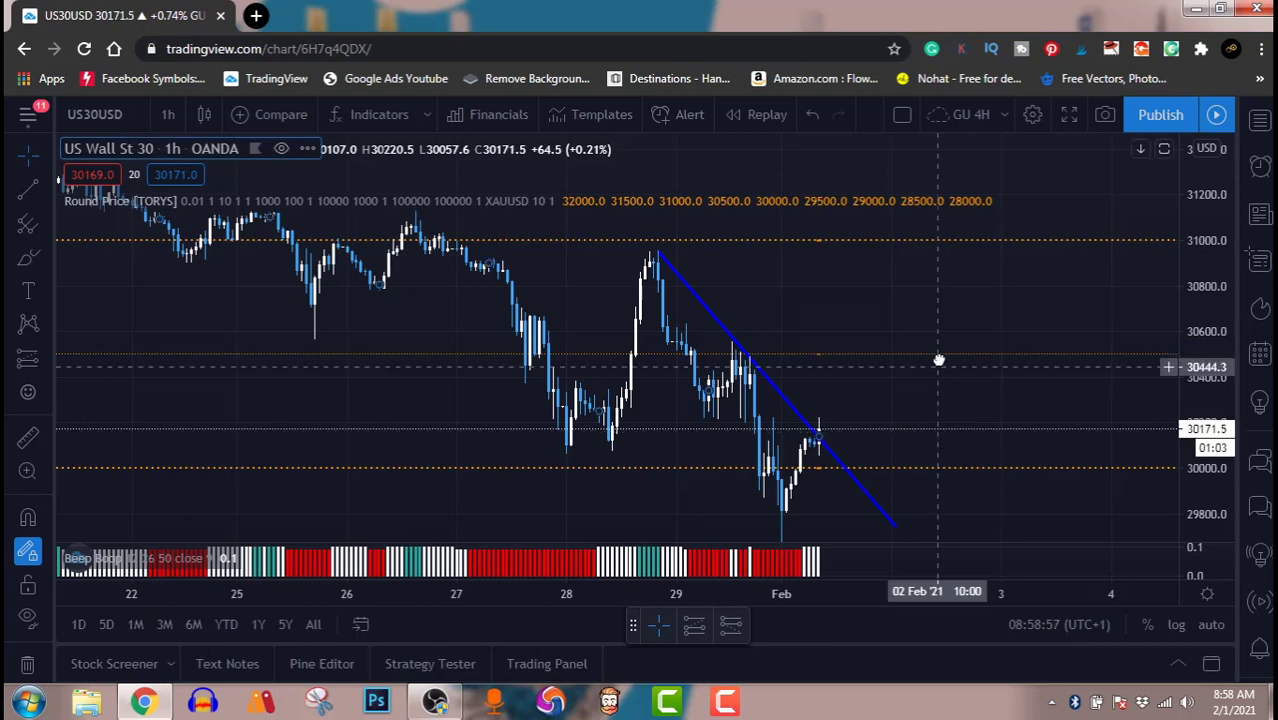
# Check the descending trend line on the 15-minute timeframe, and return to the 1-hour chart.
pyautogui.moveTo(939, 366); pyautogui.dragTo(939, 300)
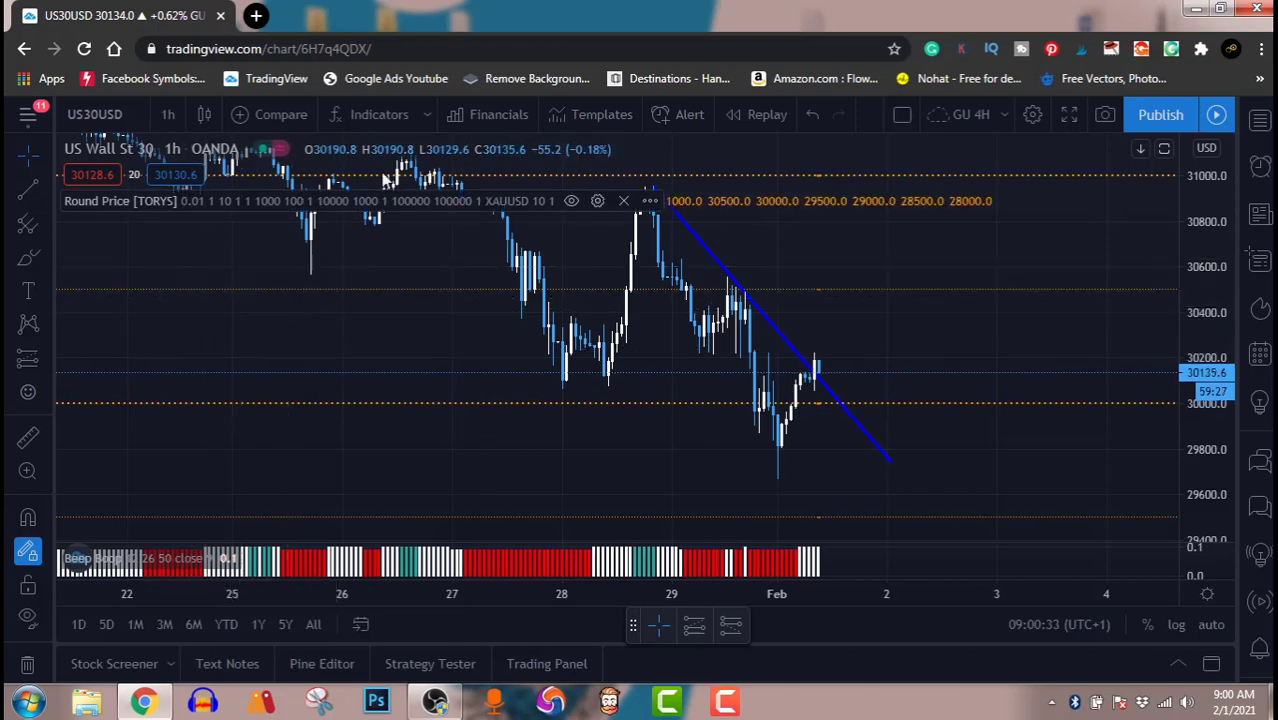
pyautogui.click(172, 121)
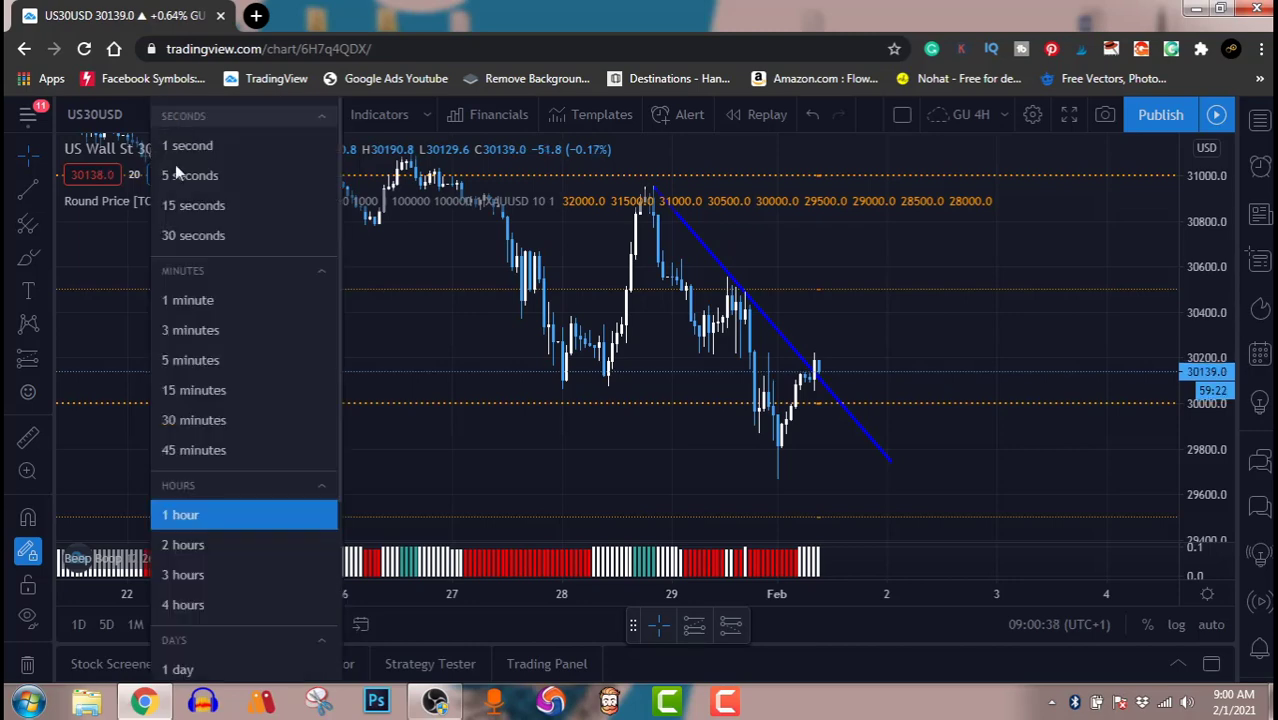
pyautogui.click(209, 391)
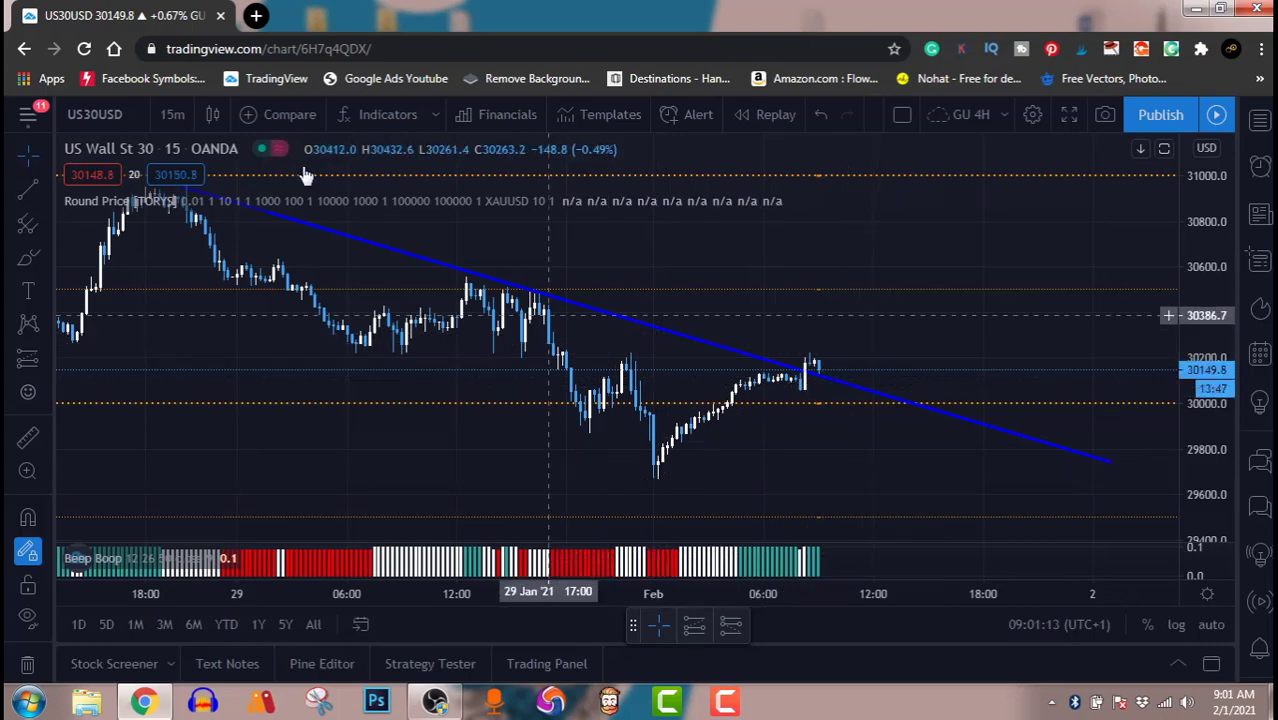
pyautogui.click(173, 115)
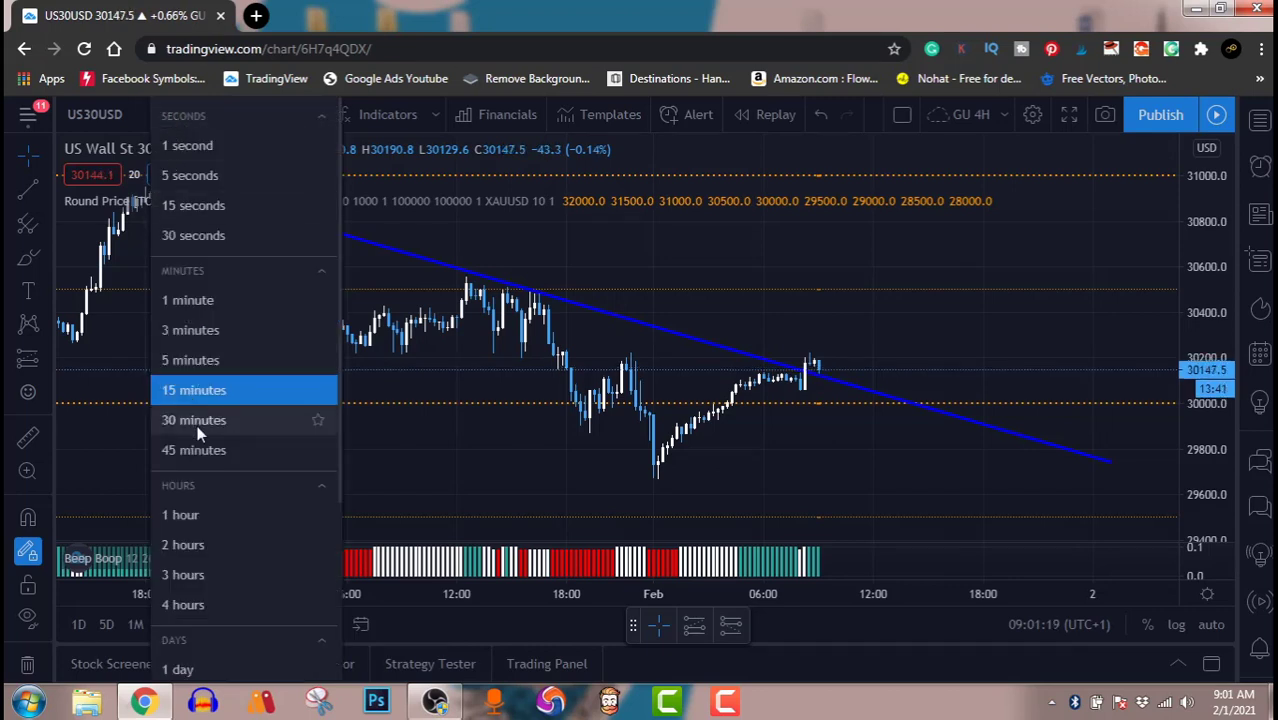
pyautogui.click(191, 514)
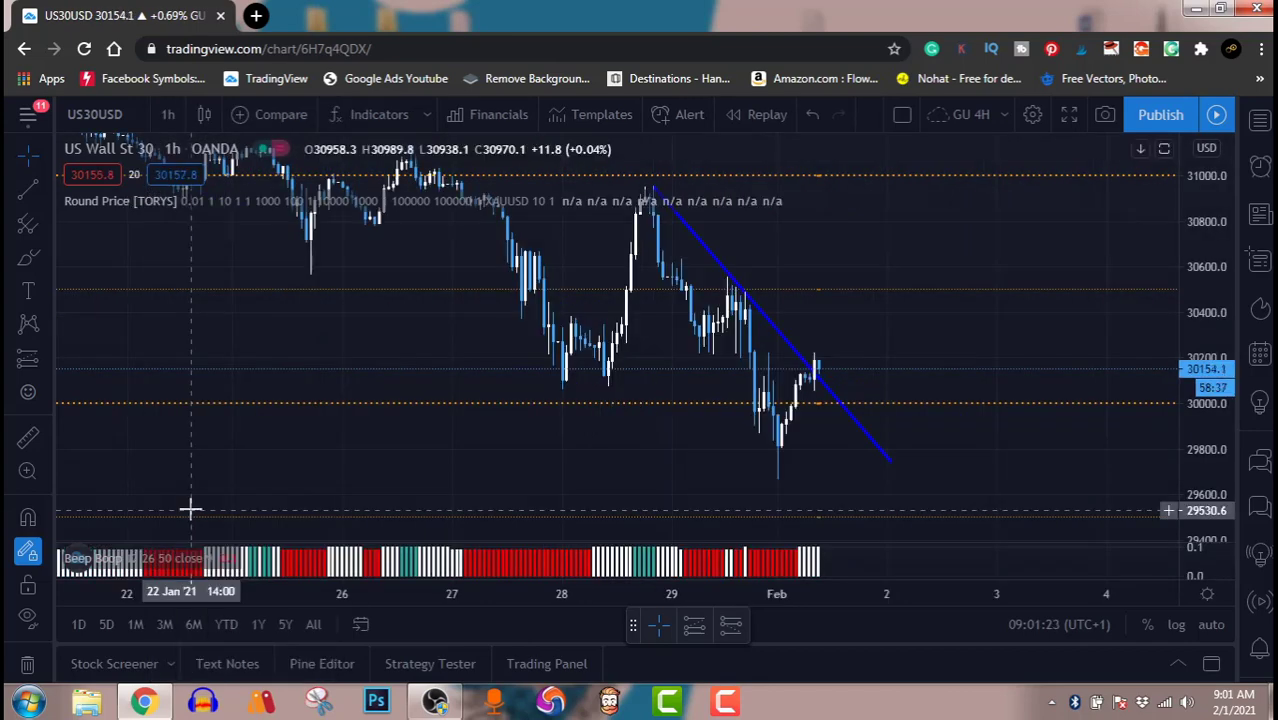
# Draw an ascending trend line from the 1 Feb low at about 29666 up along the latest candles to about 30424.
pyautogui.click(30, 198)
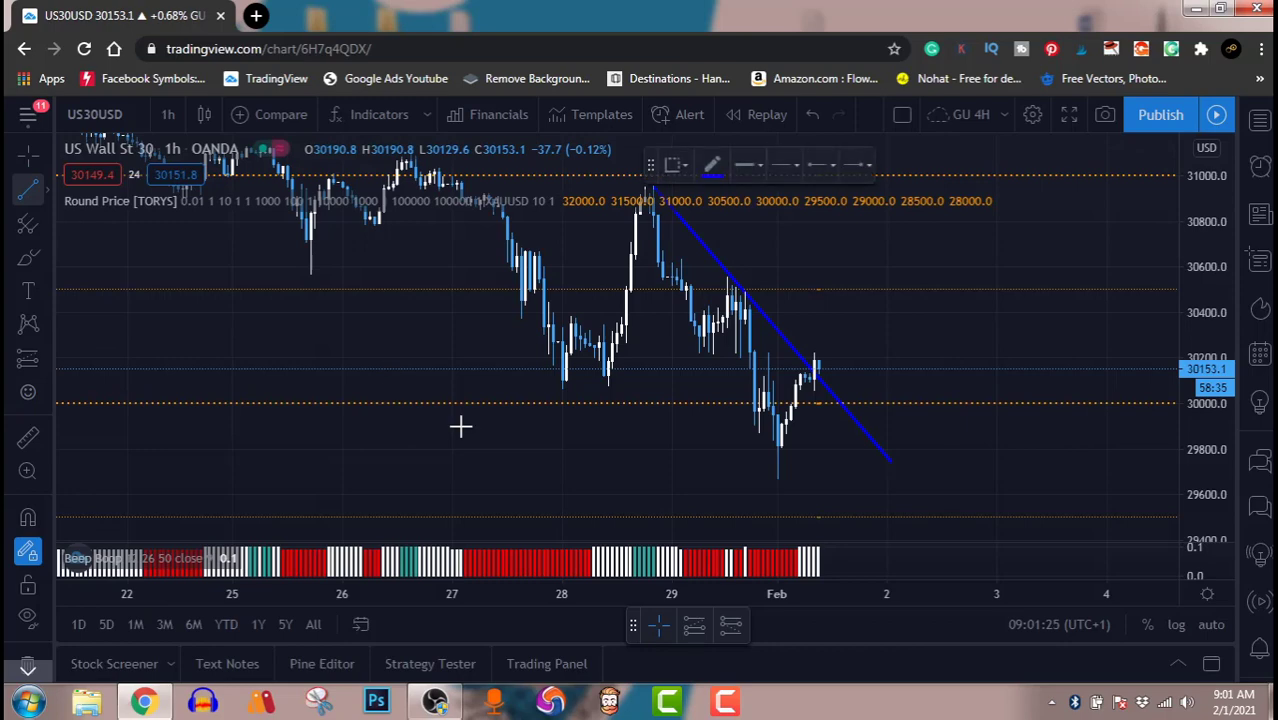
pyautogui.click(778, 477)
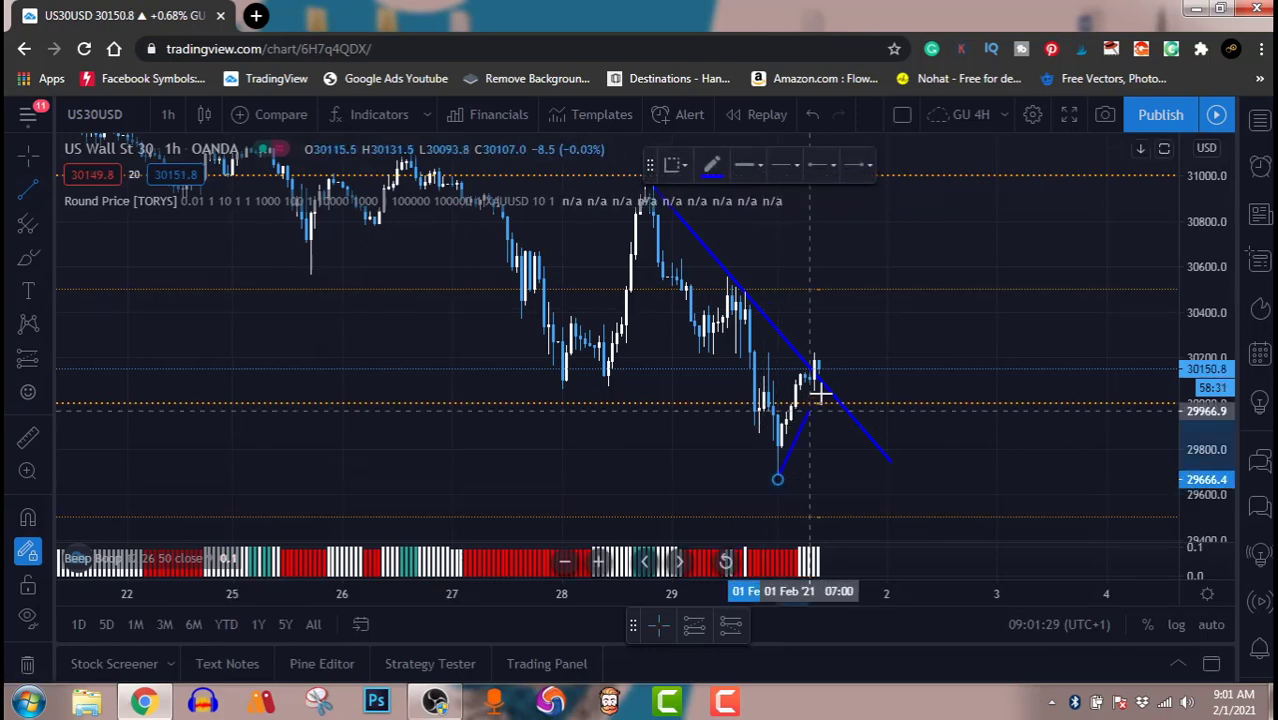
pyautogui.click(850, 305)
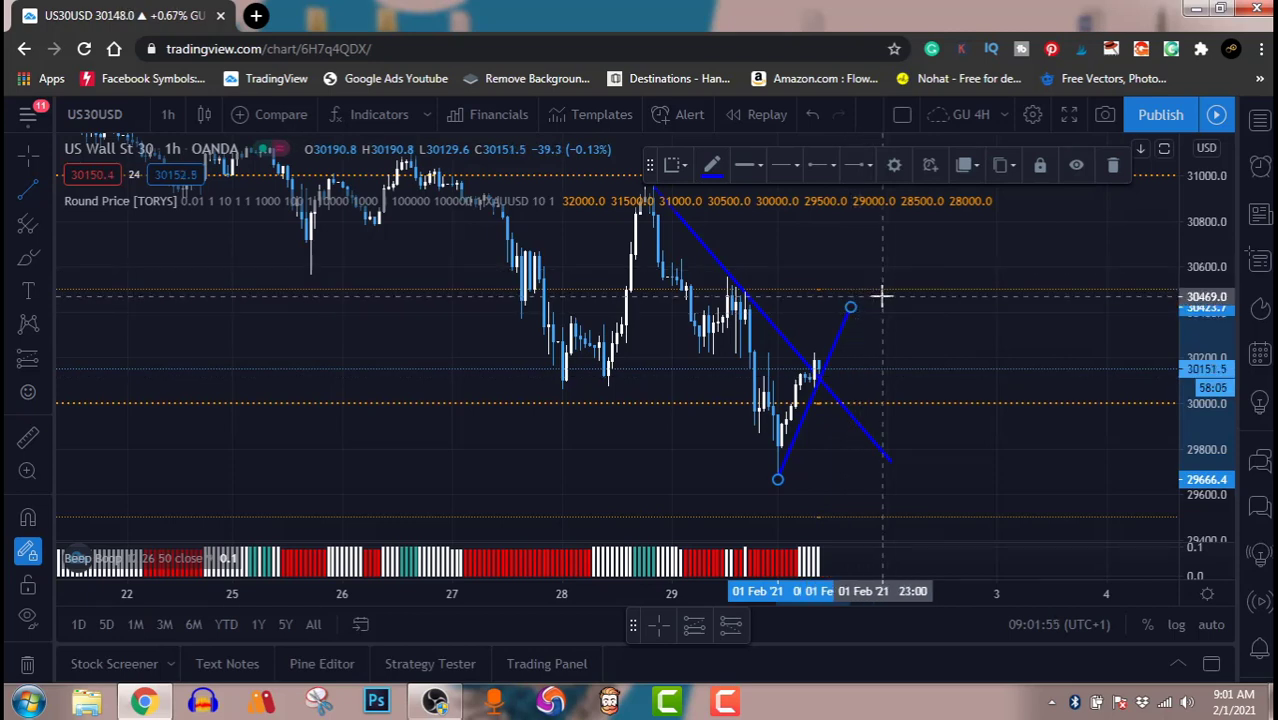
pyautogui.click(430, 346)
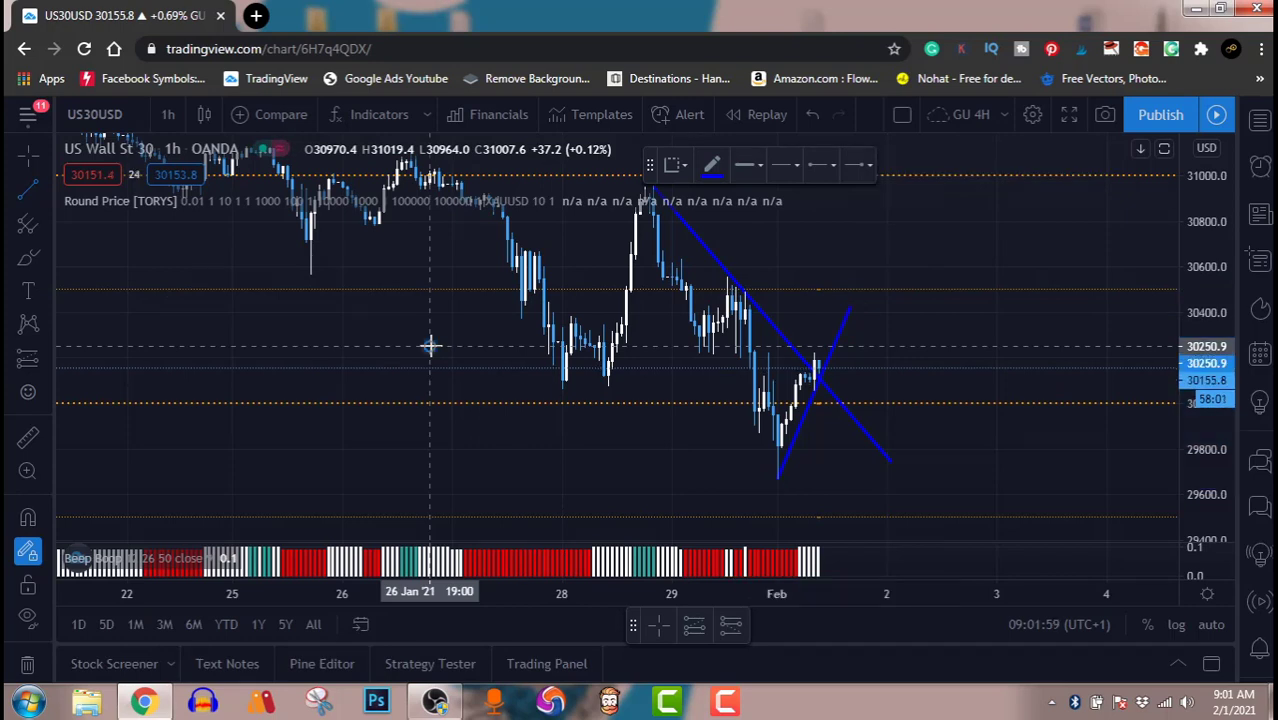
pyautogui.click(430, 346)
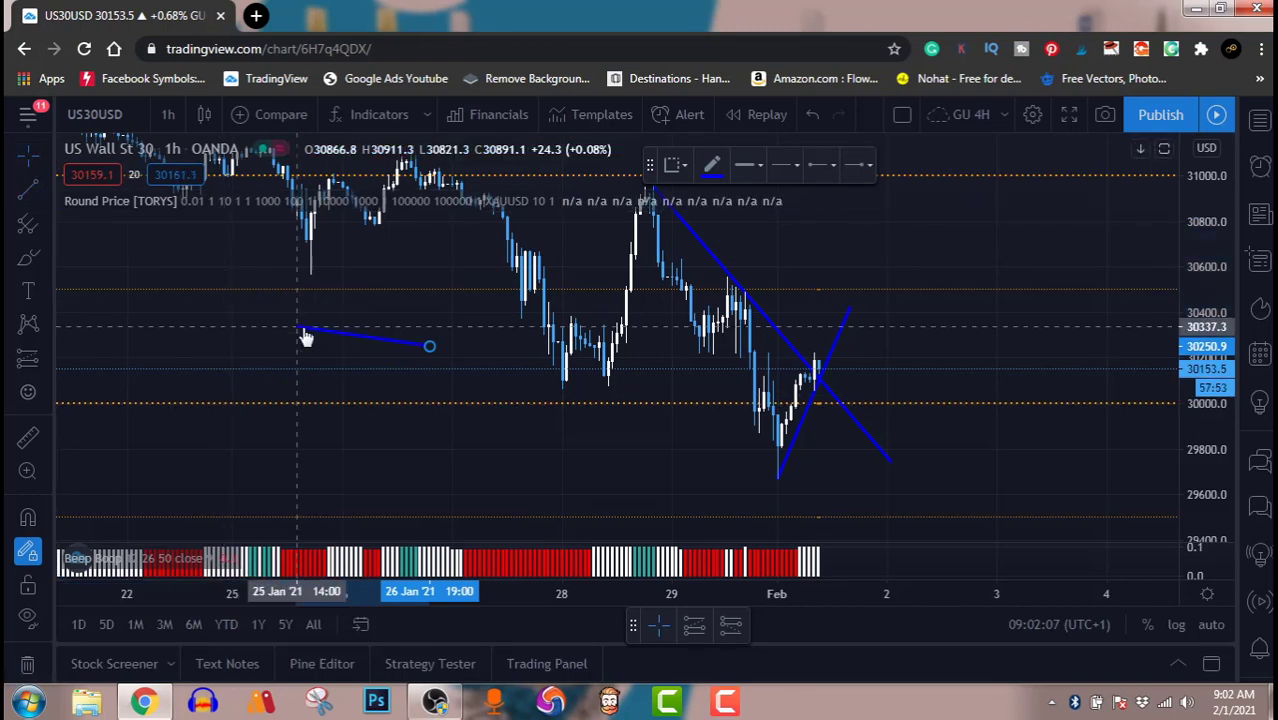
pyautogui.click(303, 330)
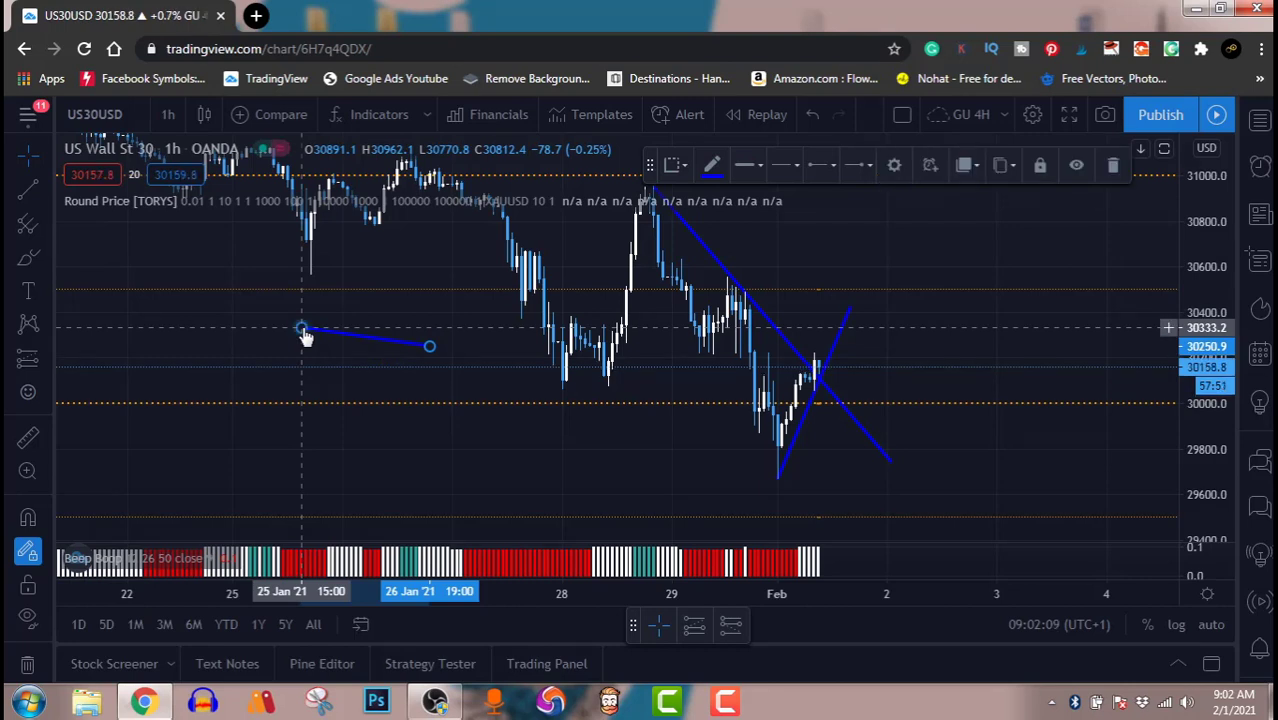
pyautogui.press('Delete')
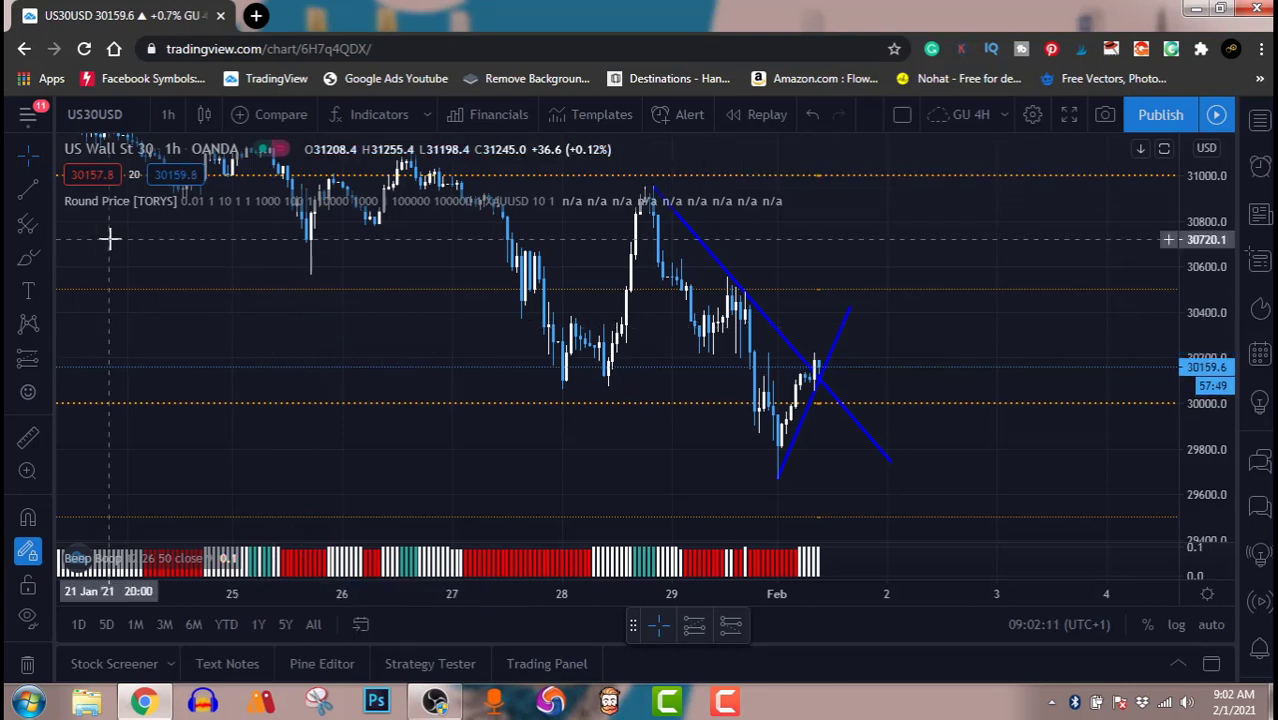
# Set the chart to the 15-minute timeframe and place a long position at the latest candle with its entry at about 30172.7.
pyautogui.click(167, 116)
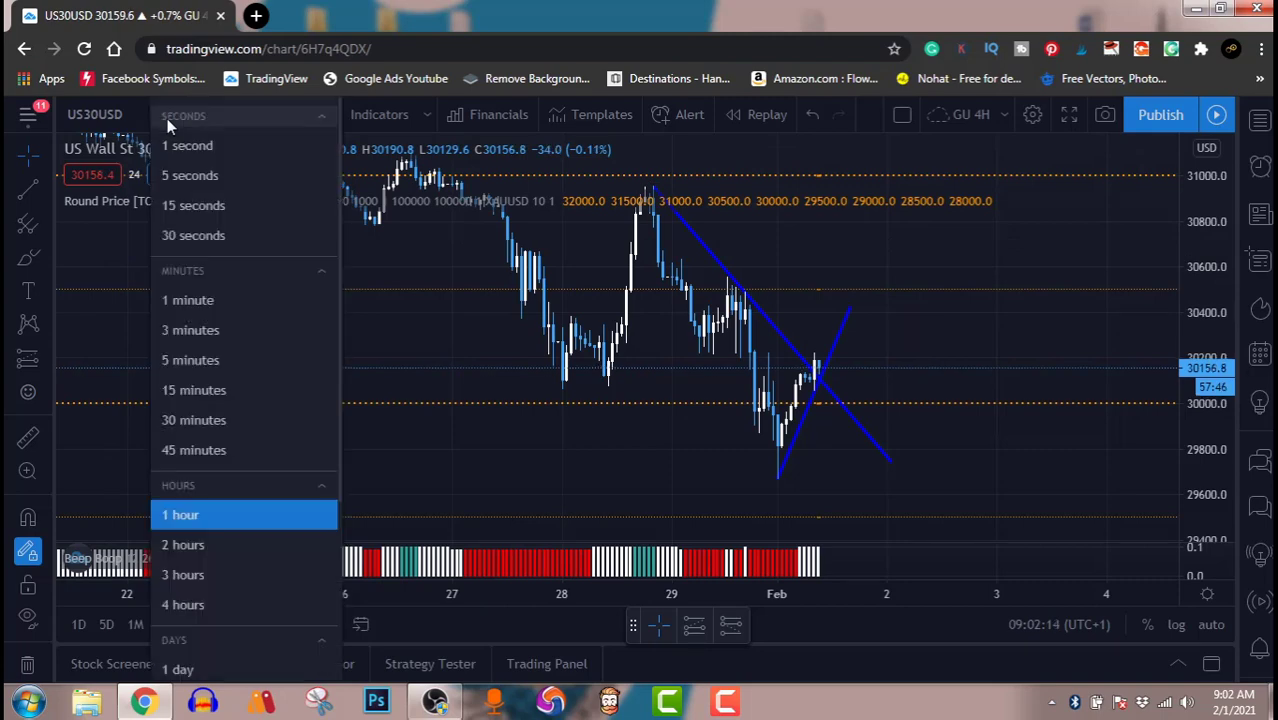
pyautogui.click(184, 389)
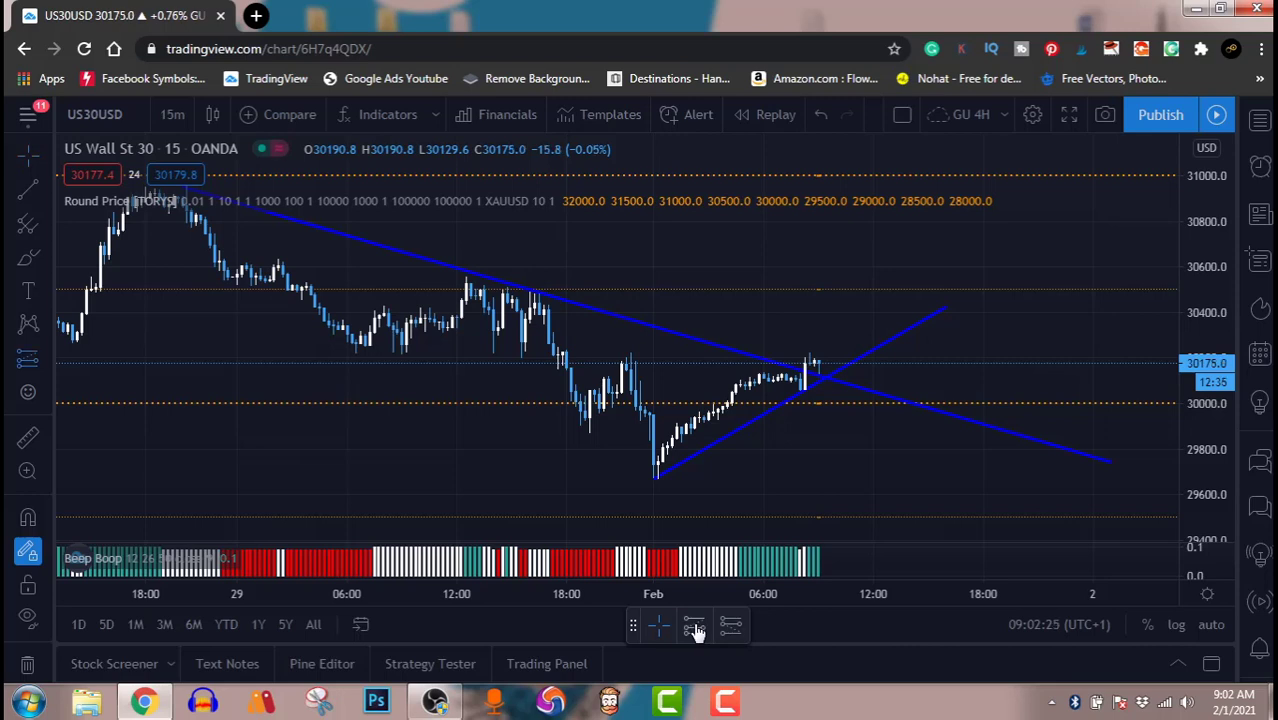
pyautogui.click(695, 627)
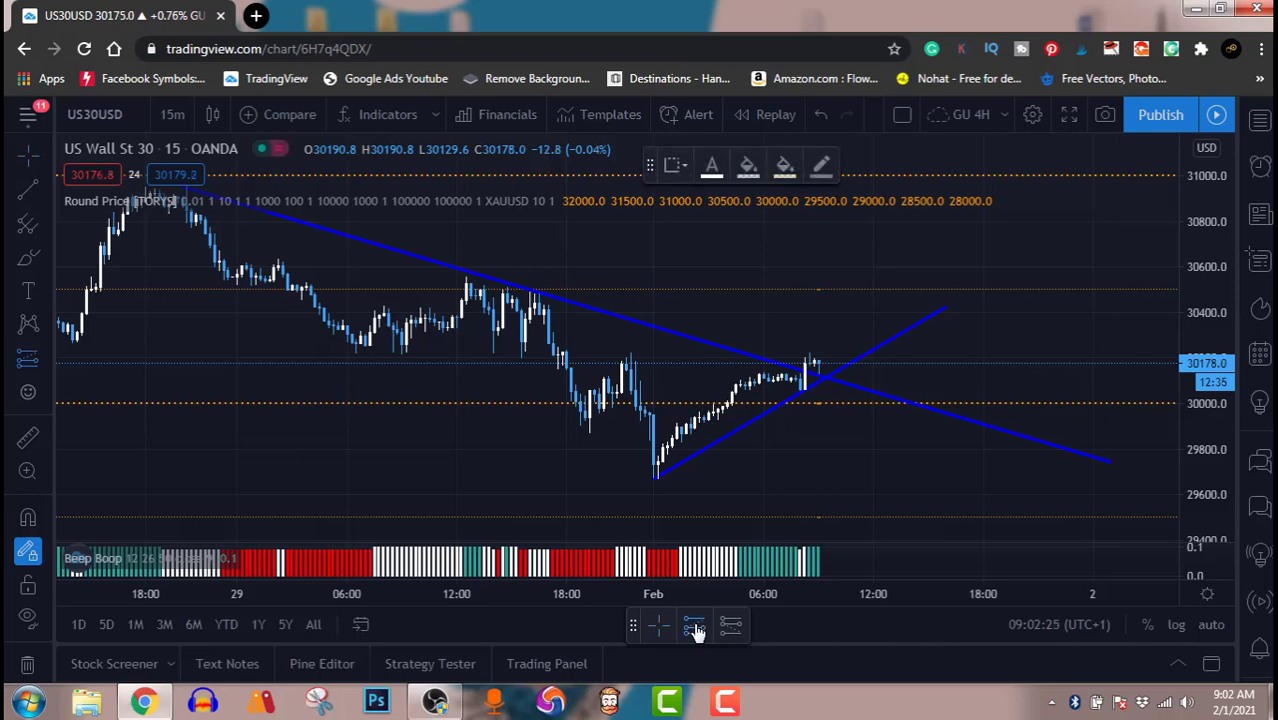
pyautogui.click(815, 362)
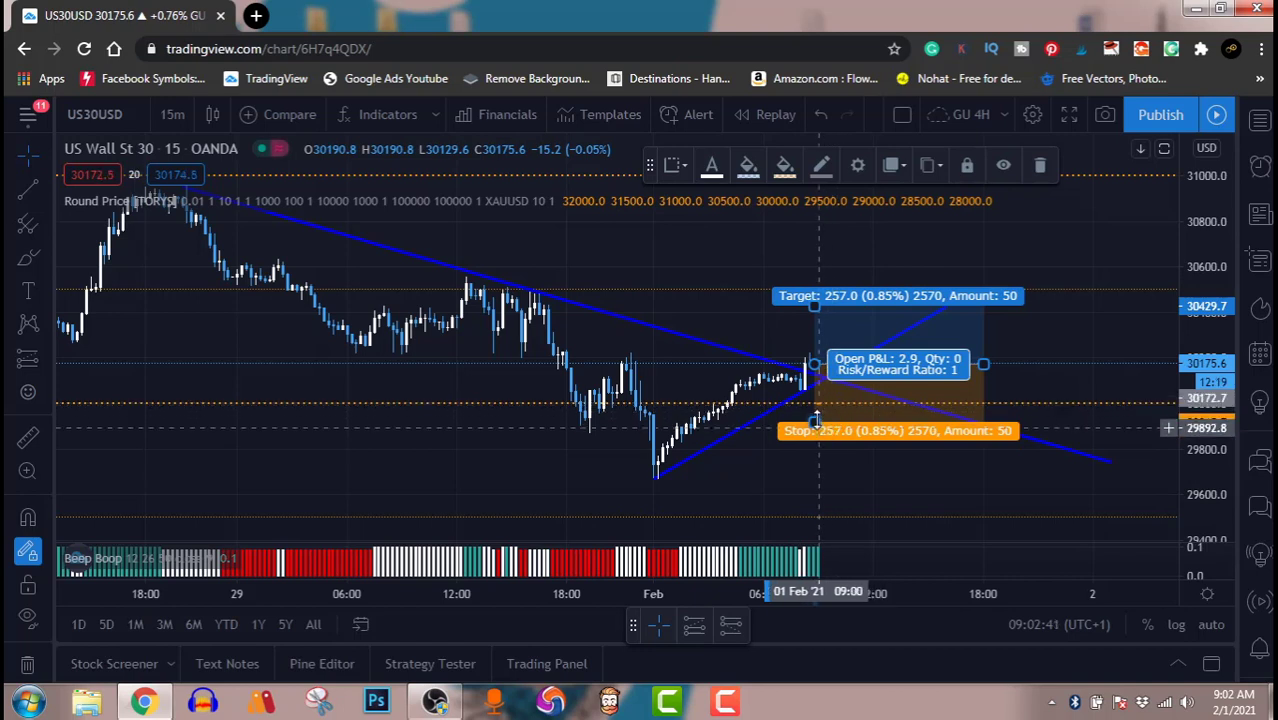
# Adjust the long position's stop to about 29971.0 and its target to about 30576.0 for a risk/reward ratio of 2.
pyautogui.moveTo(816, 422); pyautogui.dragTo(815, 407)
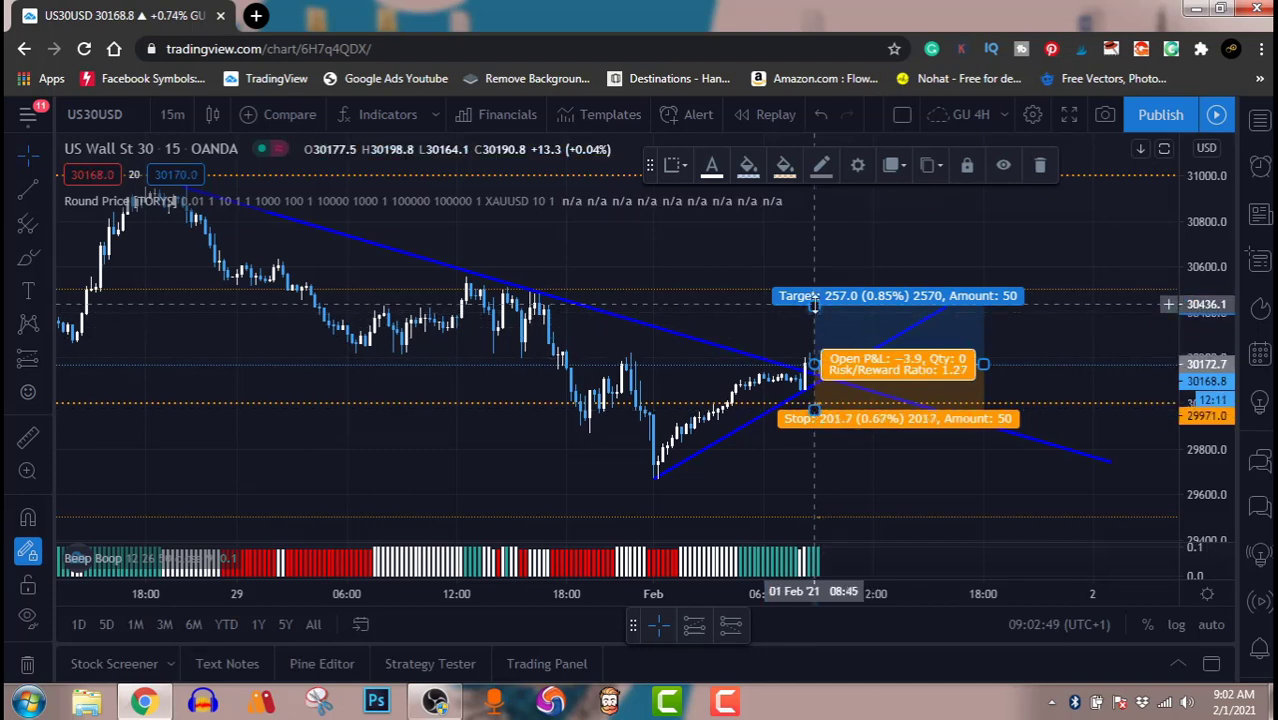
pyautogui.moveTo(815, 301); pyautogui.dragTo(815, 268)
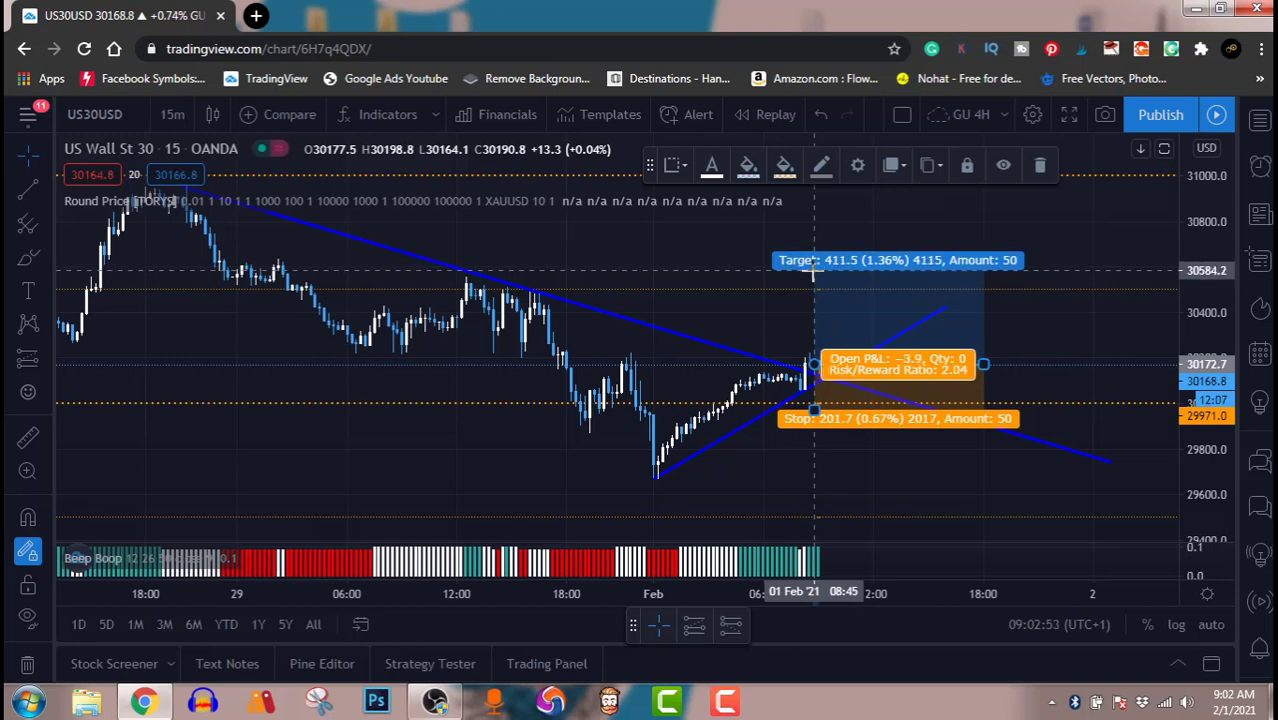
pyautogui.moveTo(815, 270); pyautogui.dragTo(815, 272)
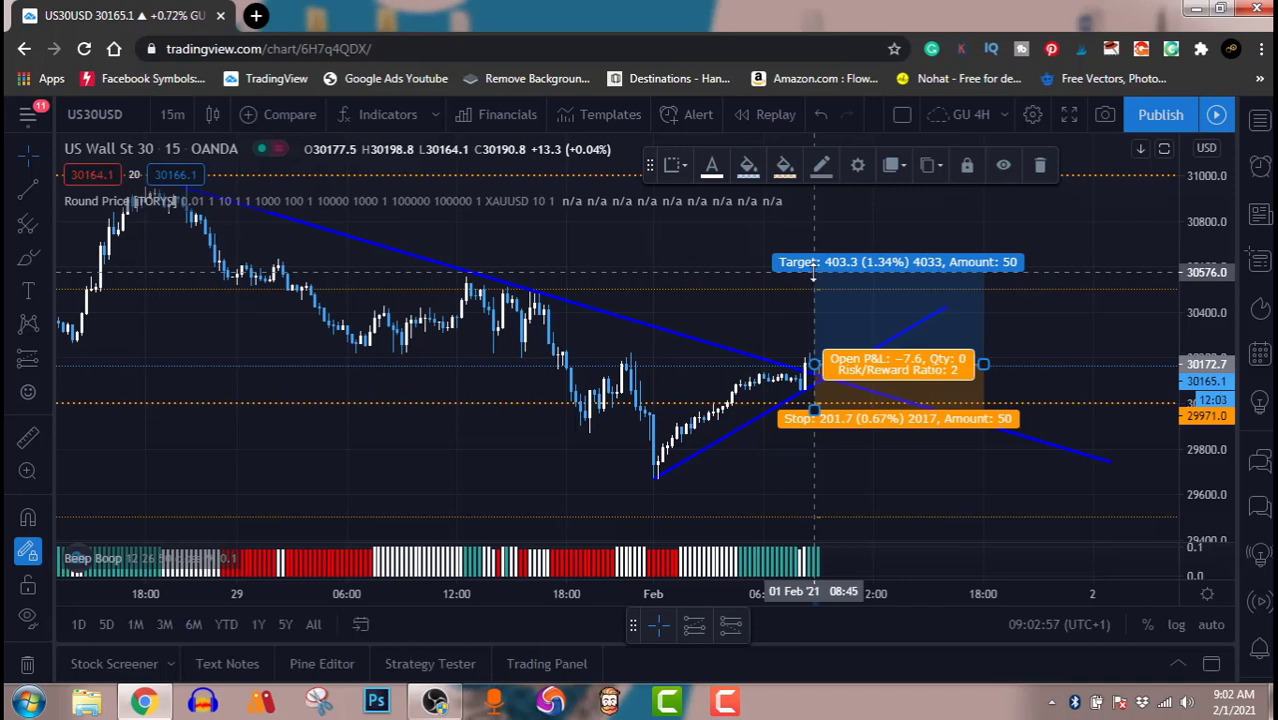
pyautogui.click(781, 302)
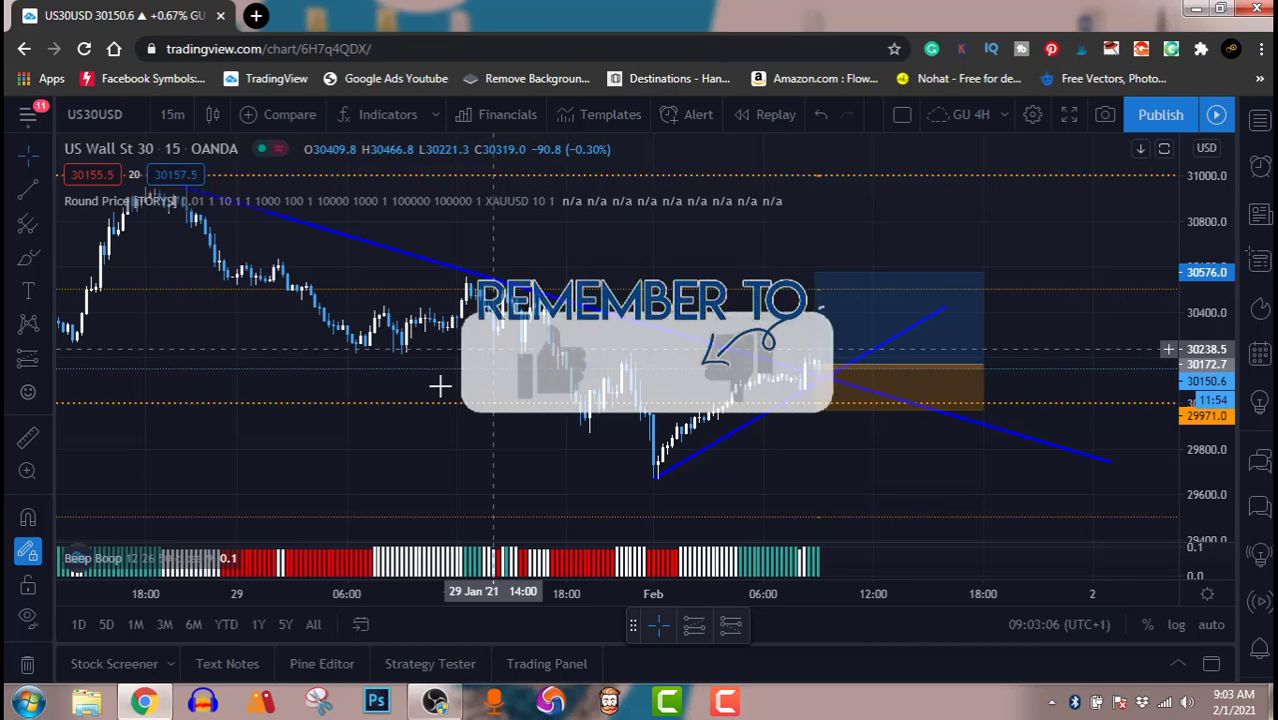
# Return the chart to the 1-hour timeframe and show the earlier January price action in full screen.
pyautogui.click(173, 115)
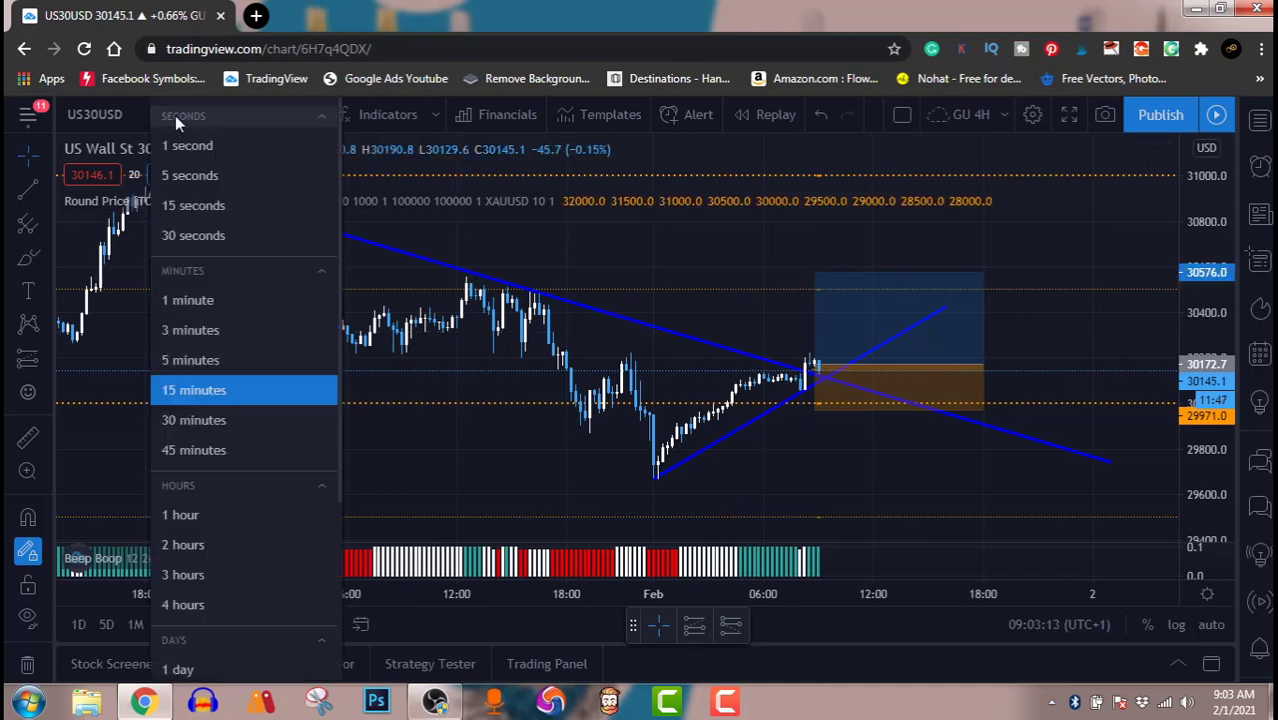
pyautogui.click(199, 518)
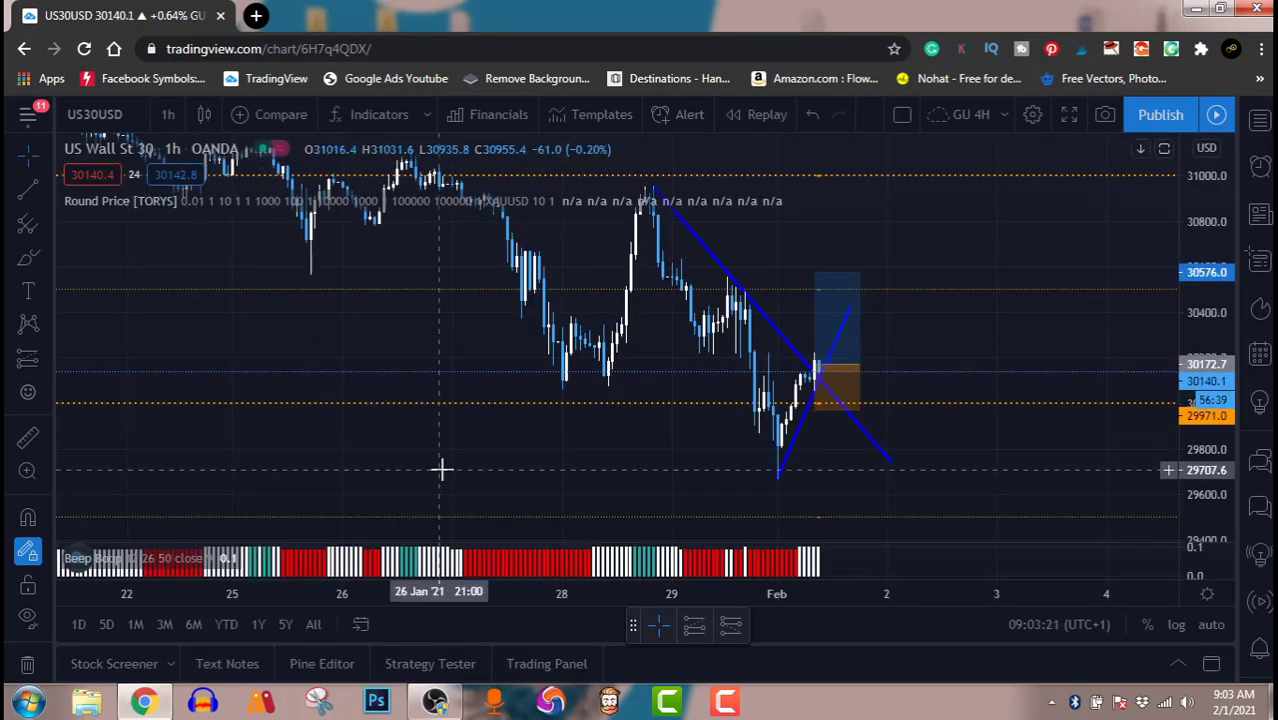
pyautogui.moveTo(480, 474); pyautogui.dragTo(659, 503)
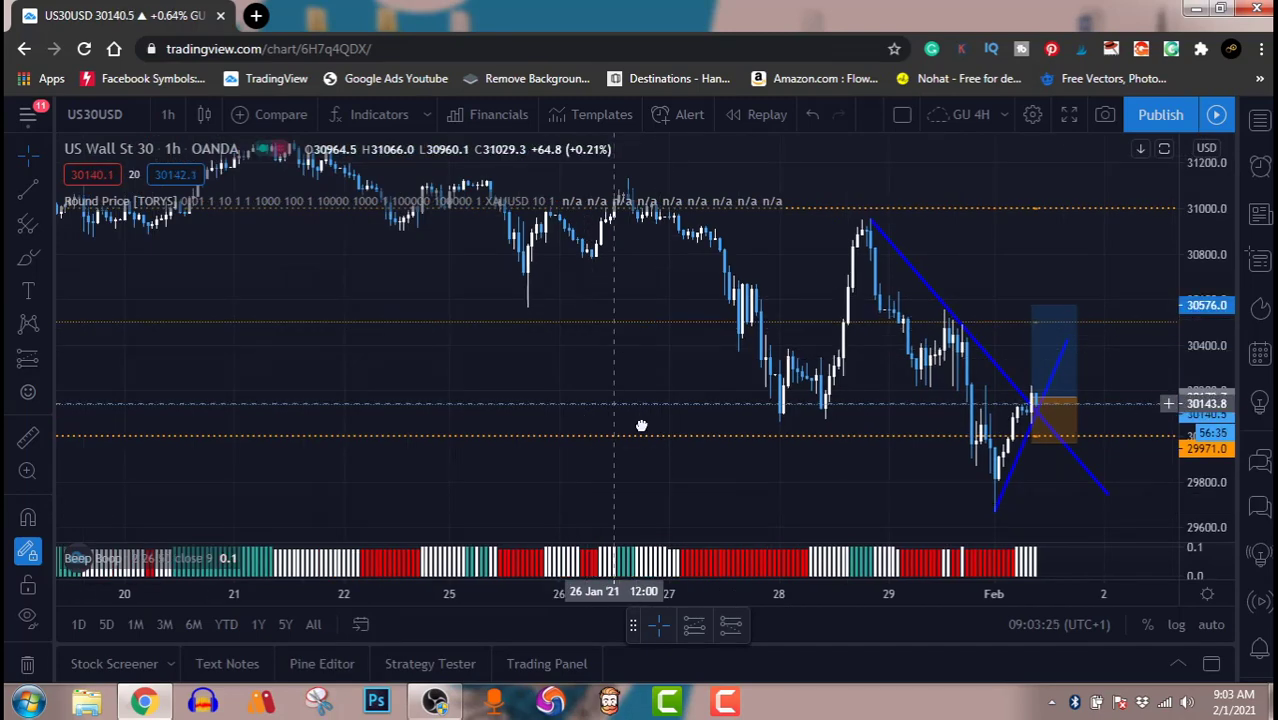
pyautogui.hscroll(-5, 855, 472)
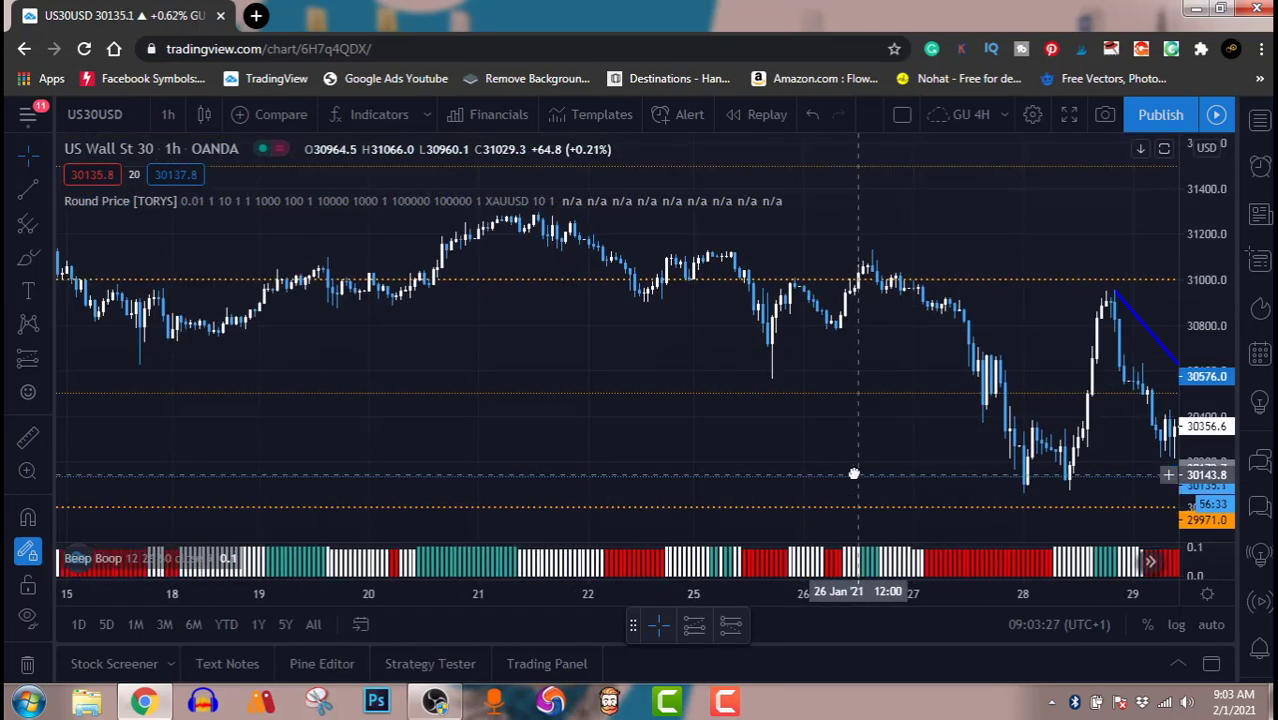
pyautogui.click(1068, 118)
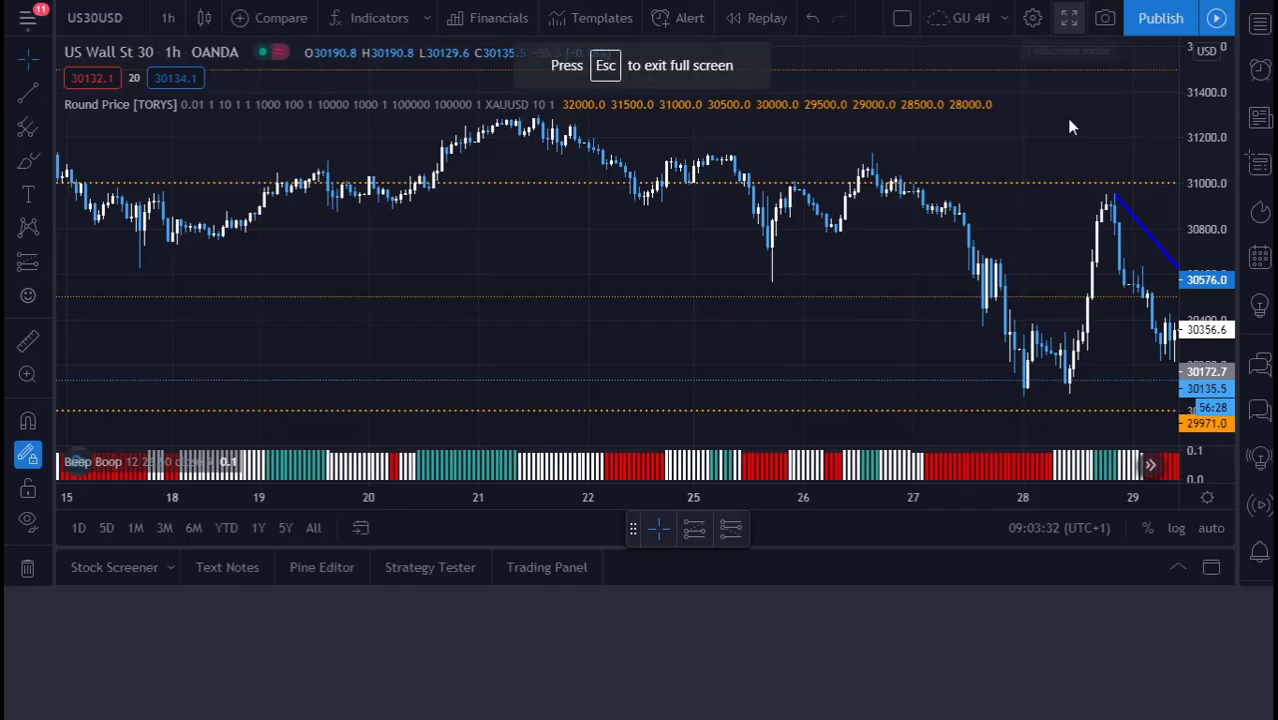
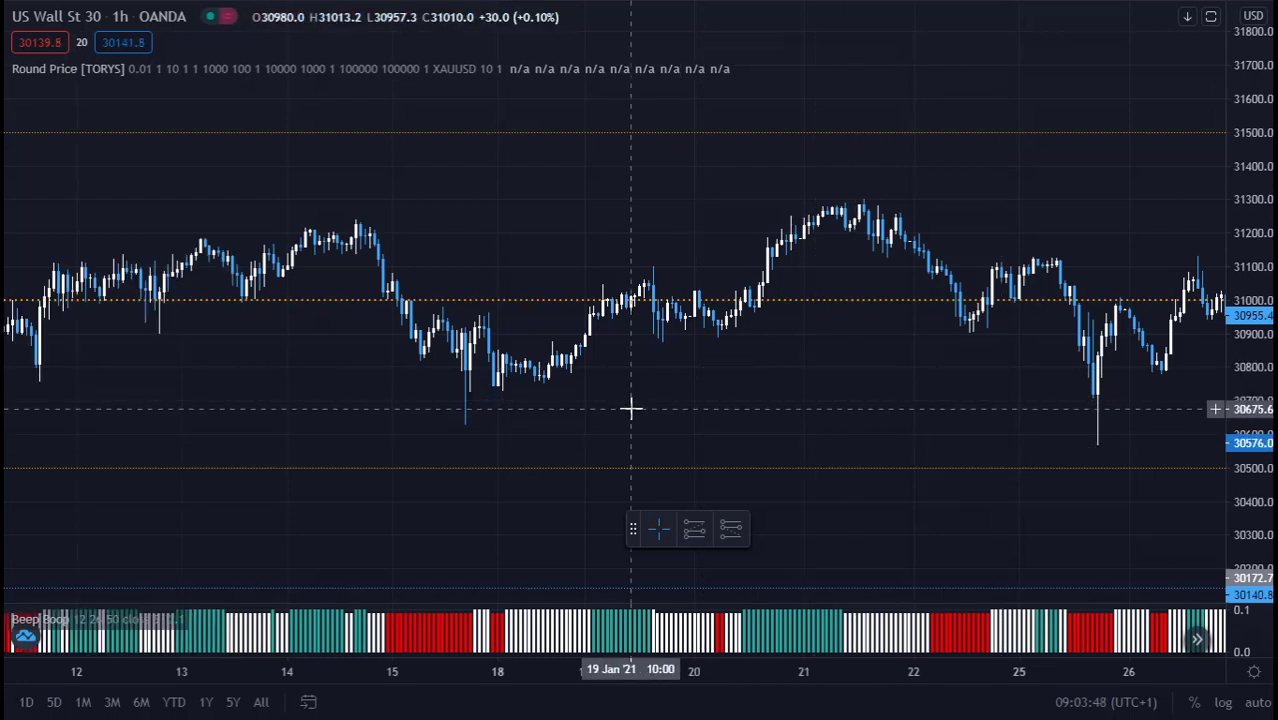
# Draw an ascending trend line from the 15 Jan low at about 30633.7 to about 31348.6 at 26 Jan 06:00.
pyautogui.hotkey('alt', 't')
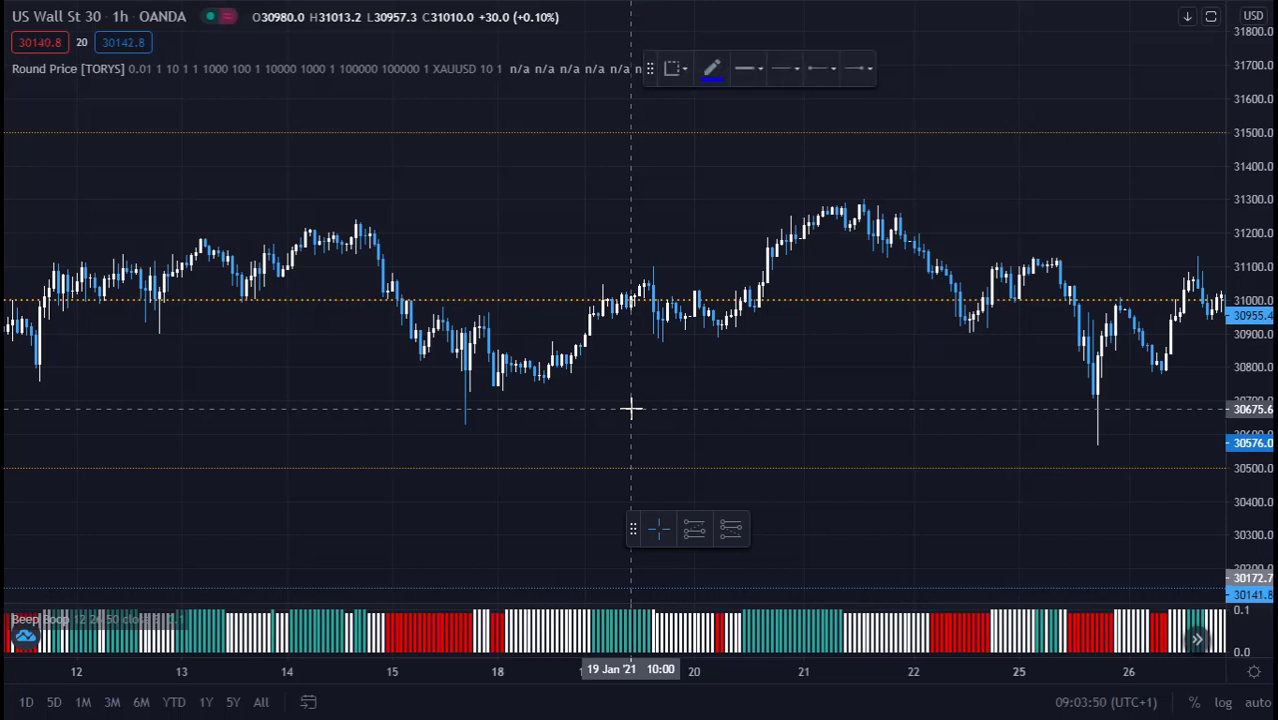
pyautogui.click(465, 423)
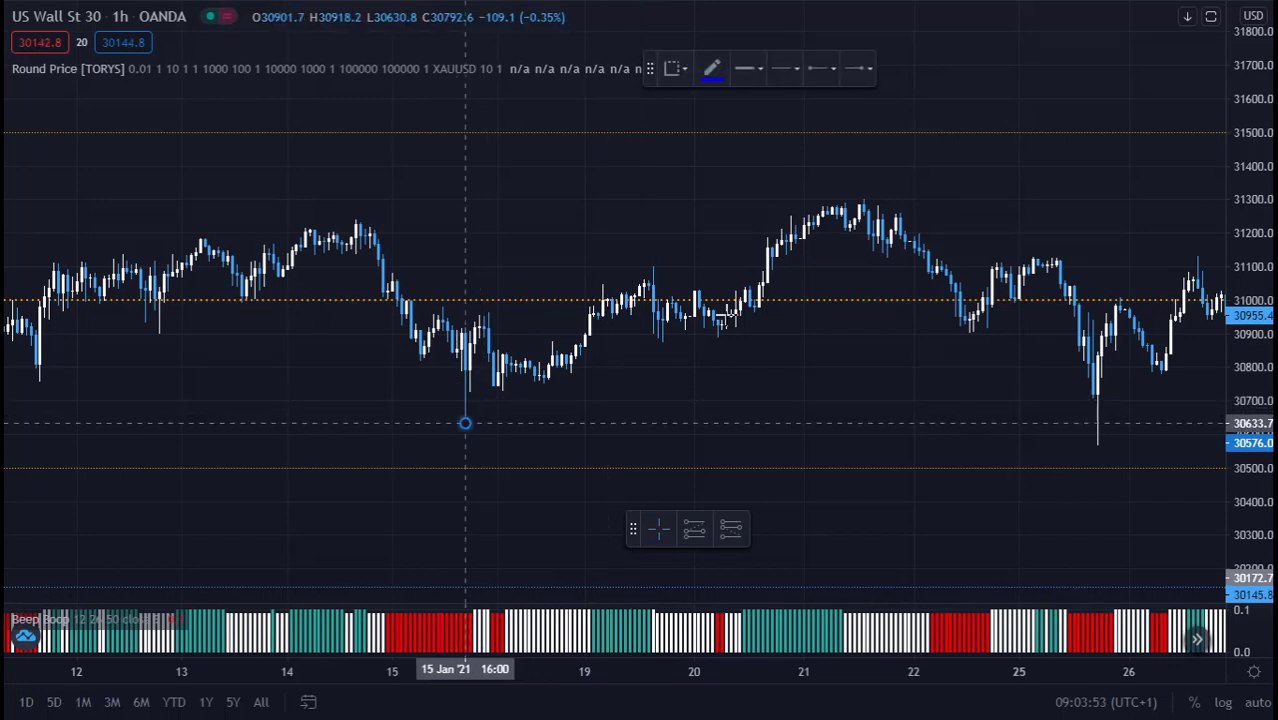
pyautogui.click(790, 297)
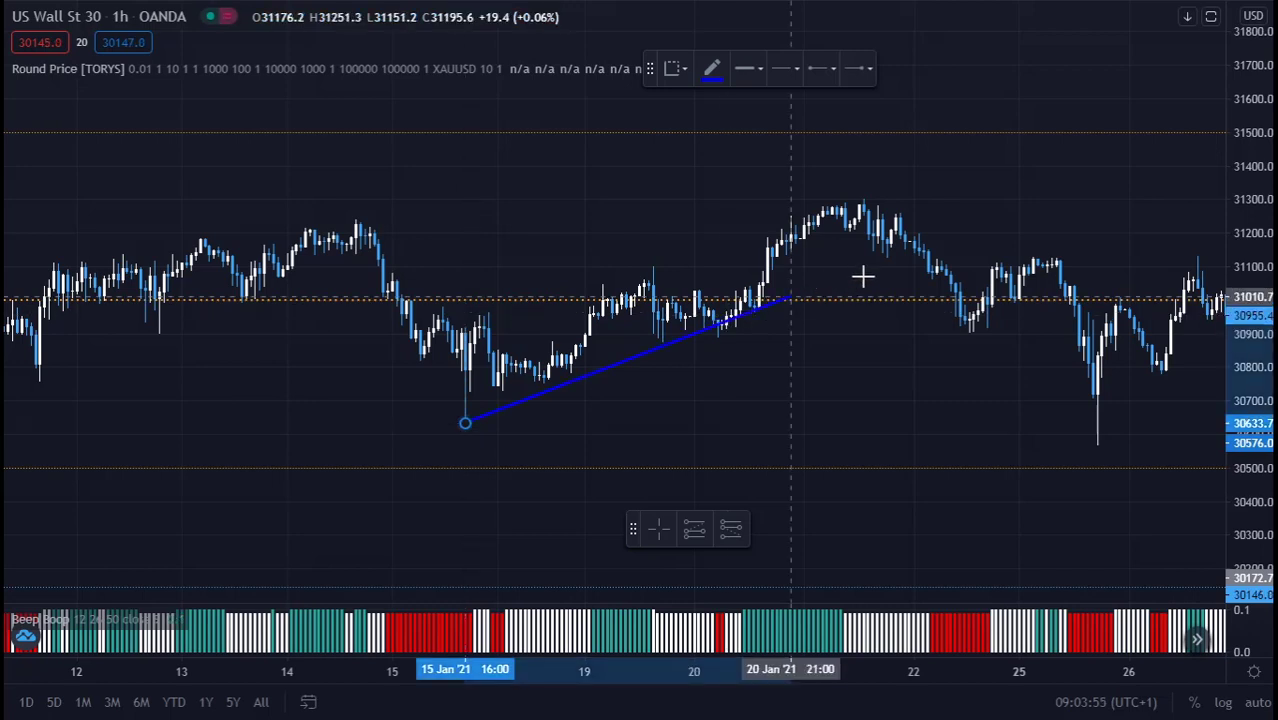
pyautogui.moveTo(940, 216); pyautogui.dragTo(978, 240)
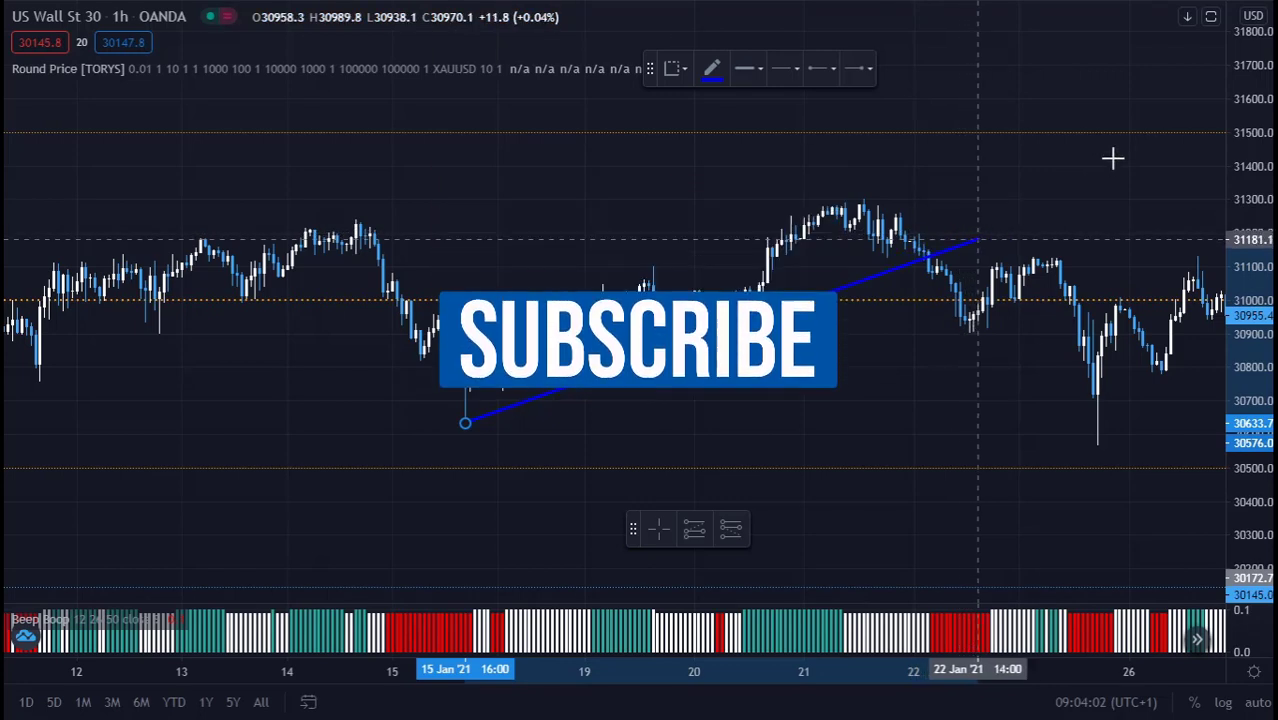
pyautogui.moveTo(1112, 158); pyautogui.dragTo(1155, 183)
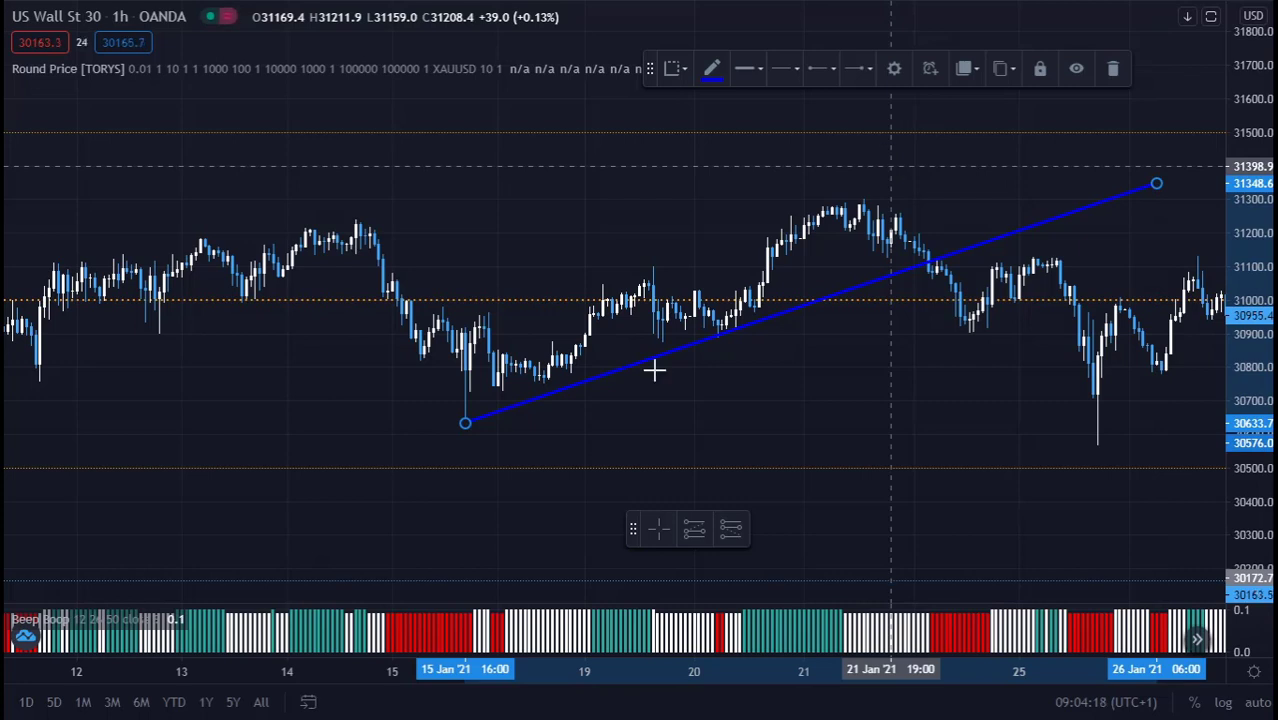
# Draw a descending trend line from the 21 Jan high at about 31303.9 down to the ascending line at about 31142.0.
pyautogui.scroll(-1, 460, 405)
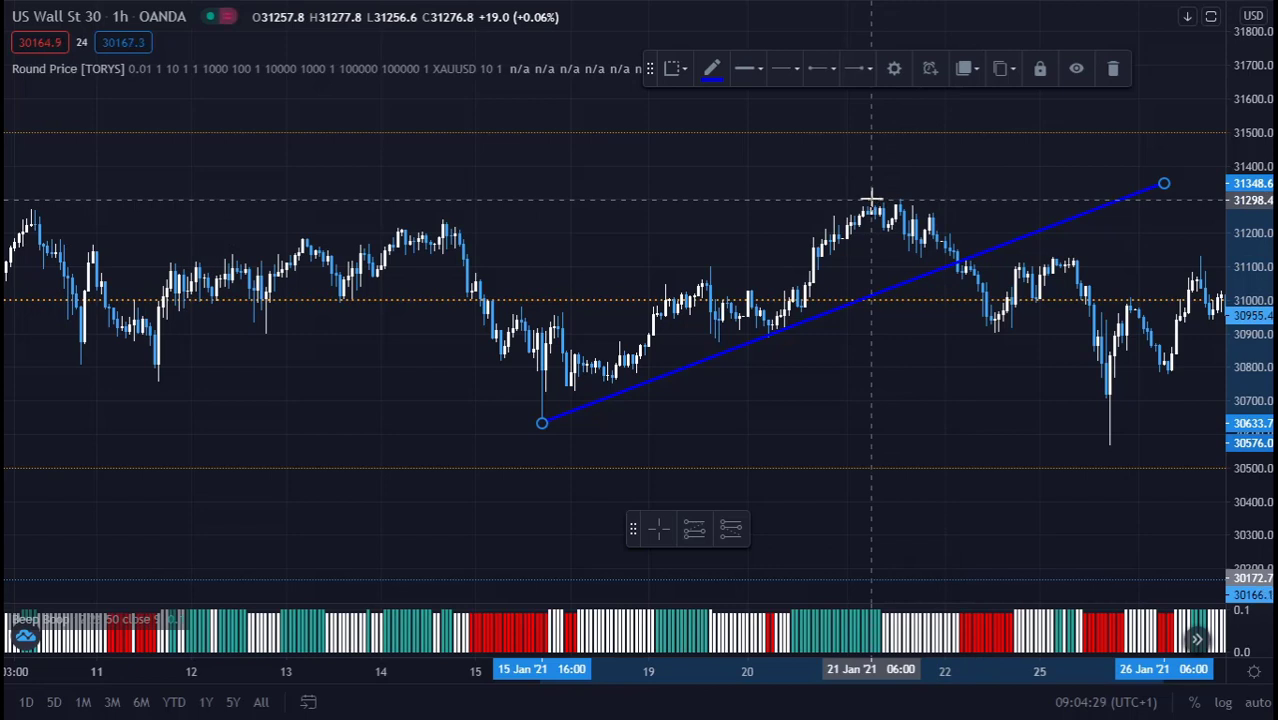
pyautogui.hotkey('alt', 't')
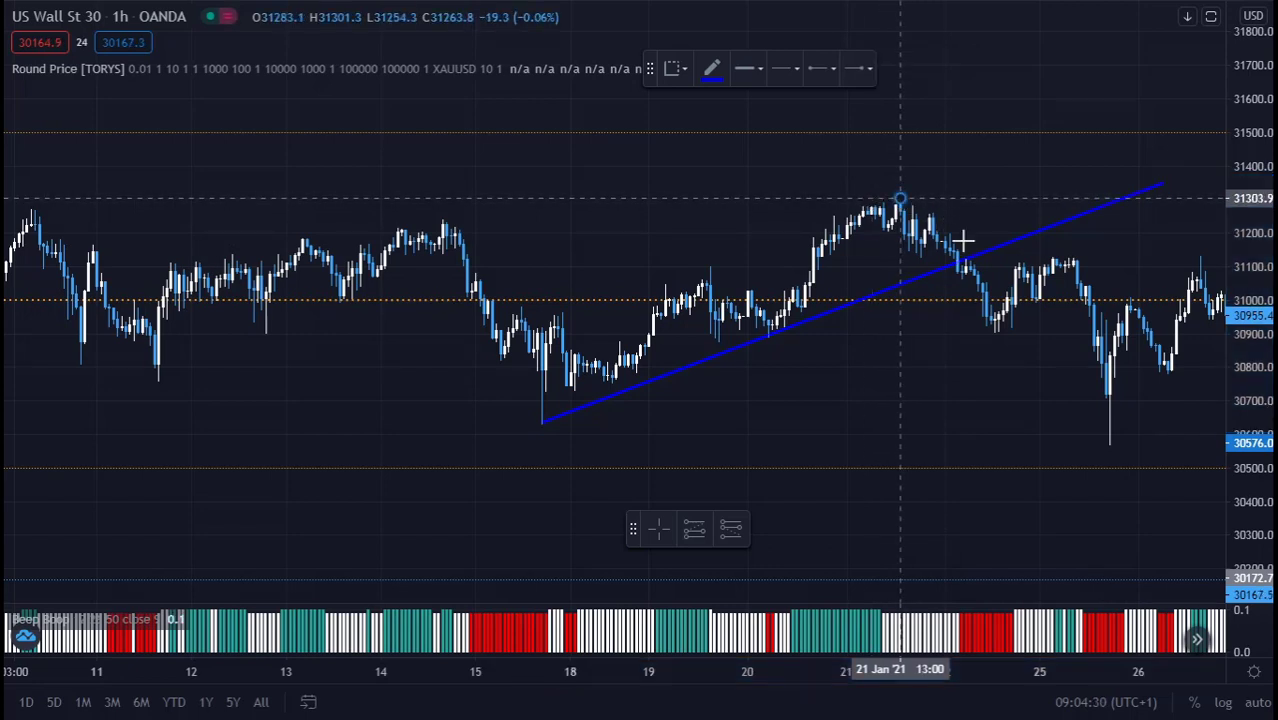
pyautogui.click(900, 198)
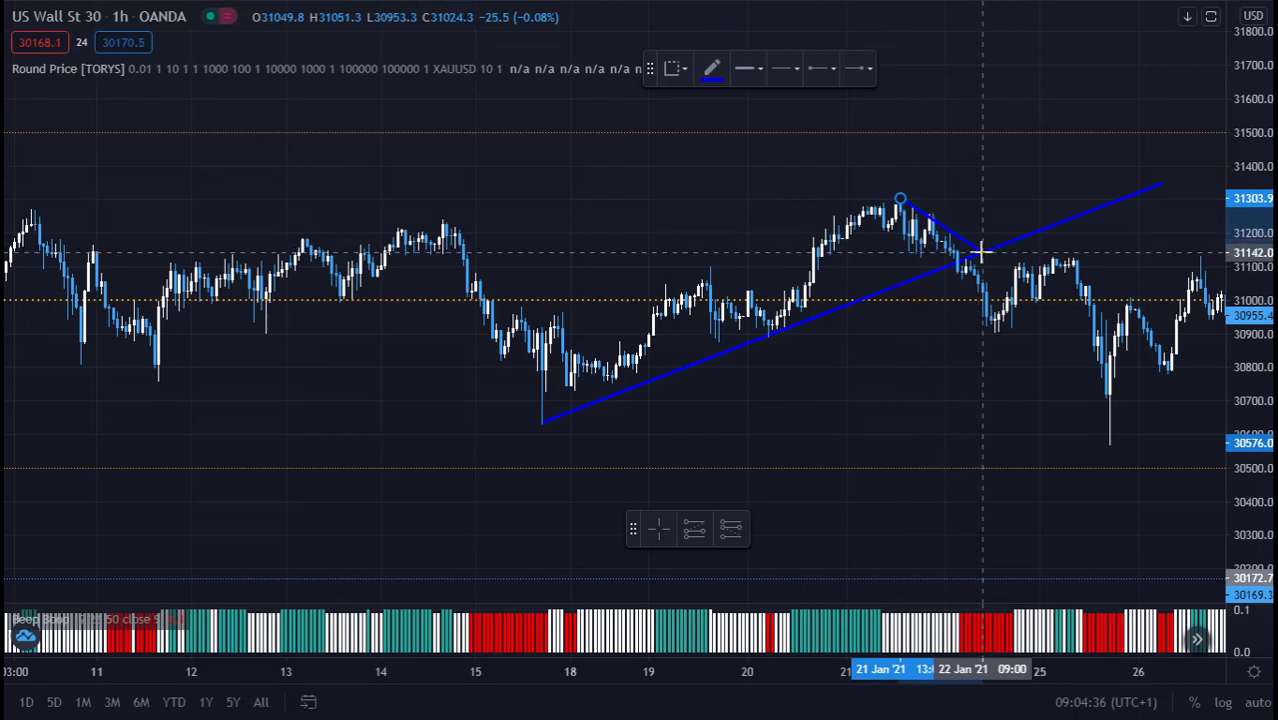
pyautogui.click(981, 252)
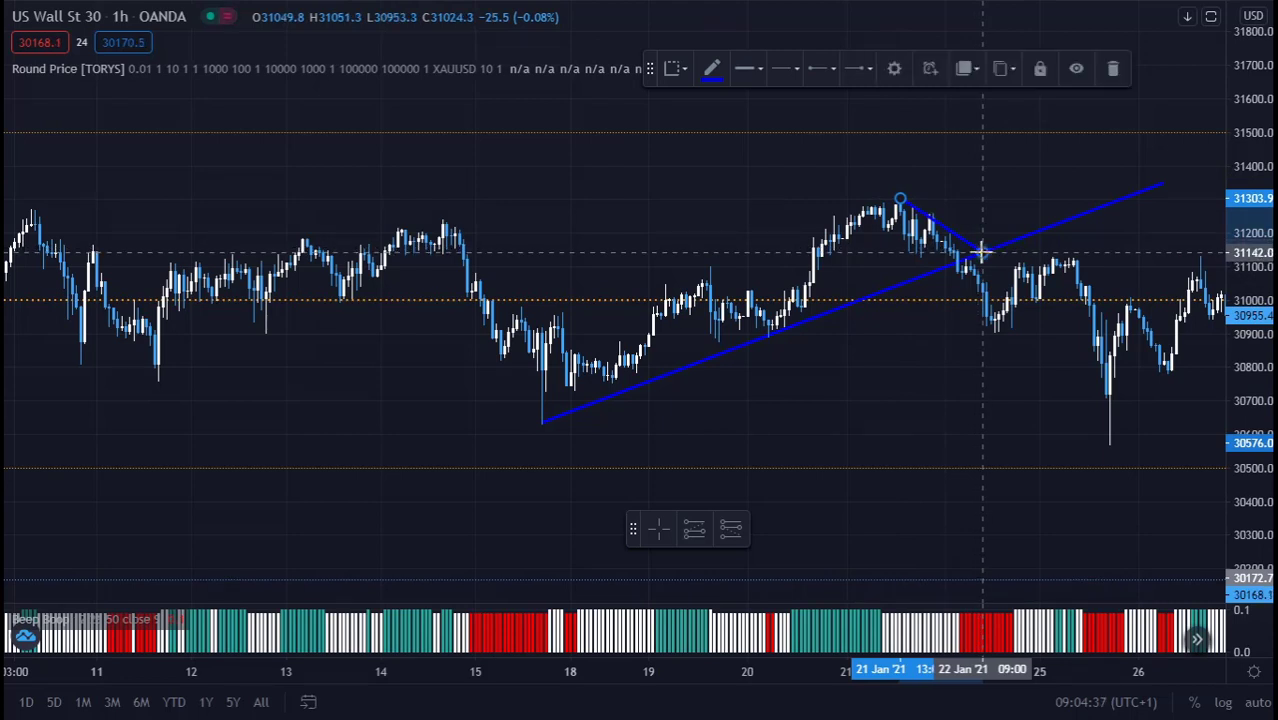
# Draw descending trend lines to the ascending line from the 19 Jan high (about 31091.7 to 30938.1) and 14 Jan high (about 31234.1 to 30745.4).
pyautogui.click(710, 270)
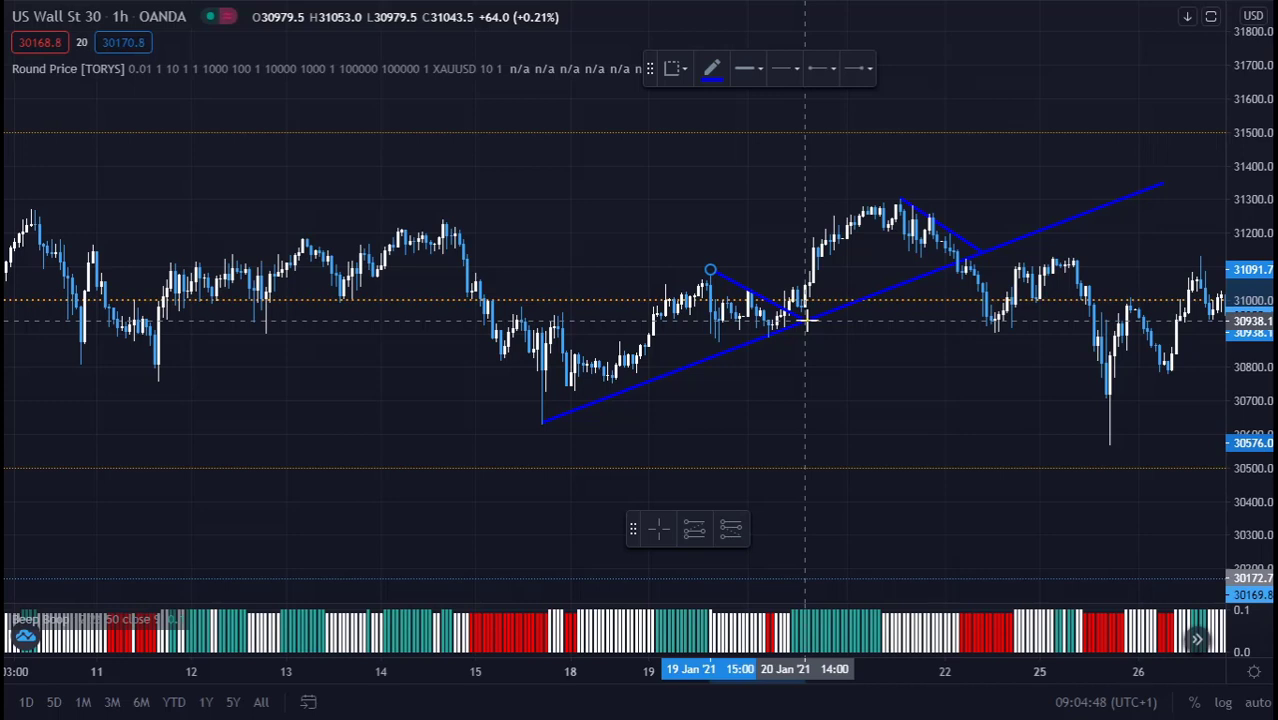
pyautogui.click(806, 320)
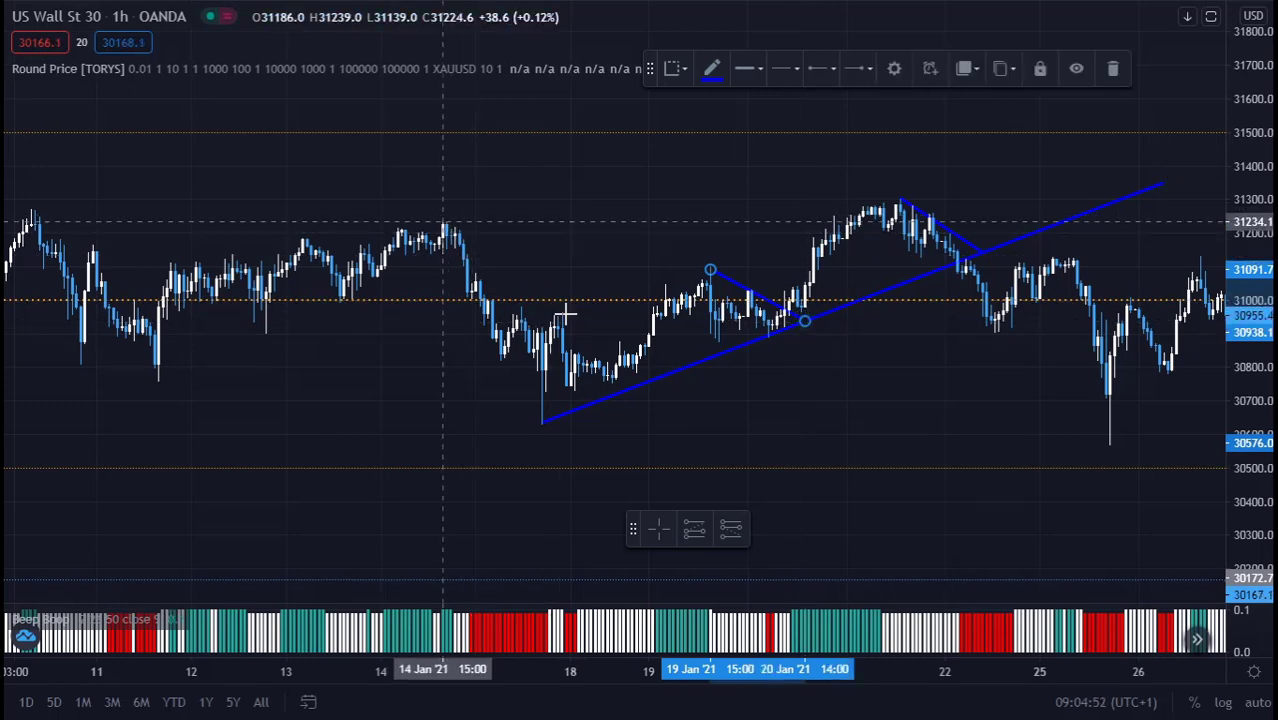
pyautogui.click(443, 222)
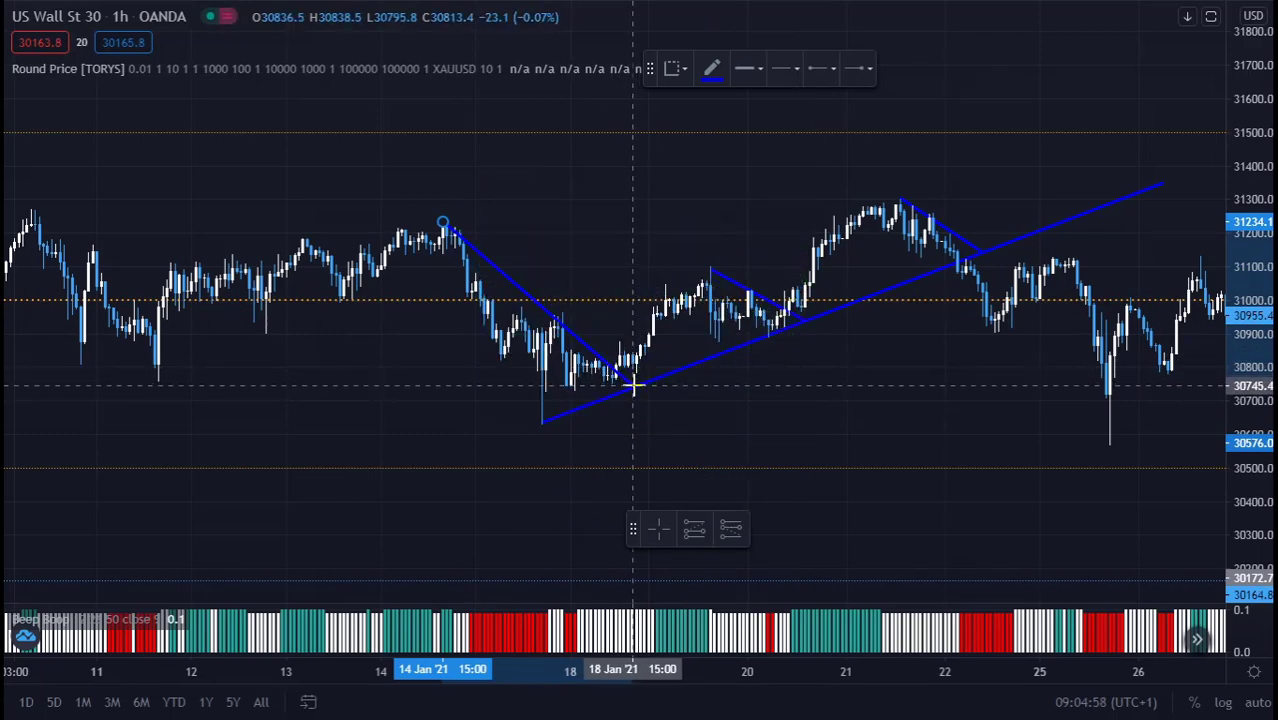
pyautogui.click(633, 385)
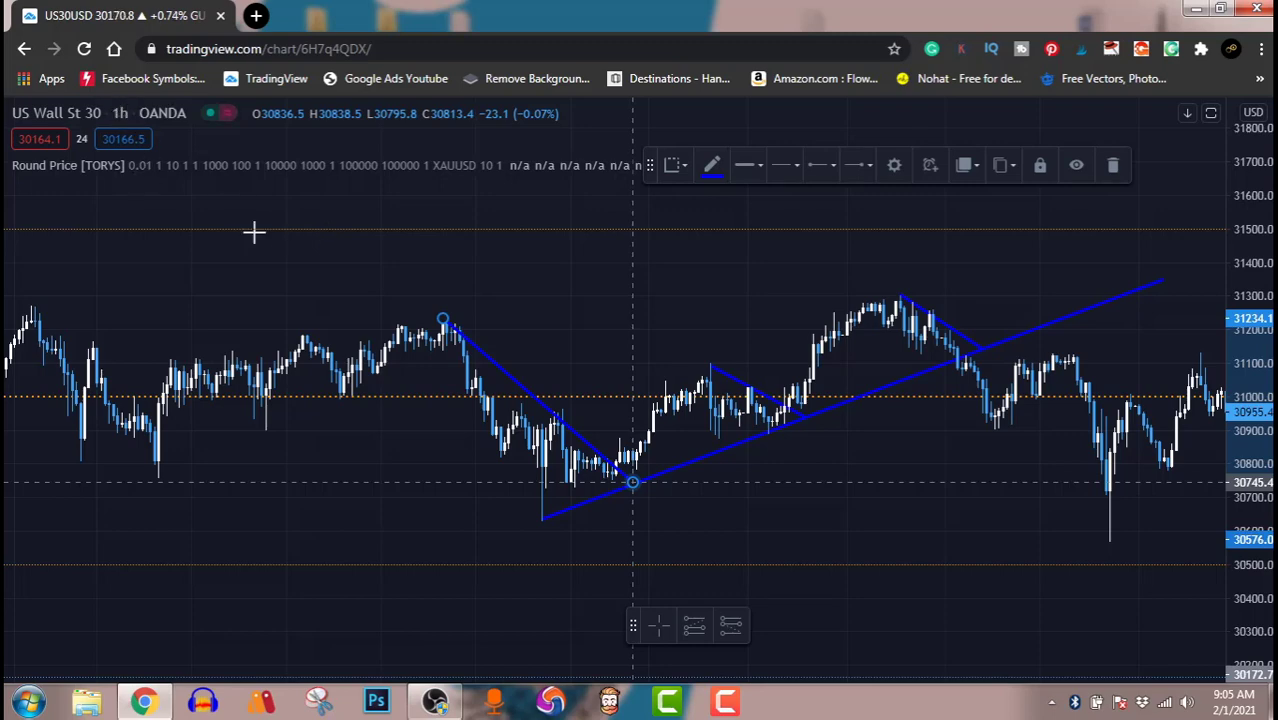
# Leave the full-screen chart view and set the chart to the 15-minute timeframe.
pyautogui.hotkey('shift', 'f')
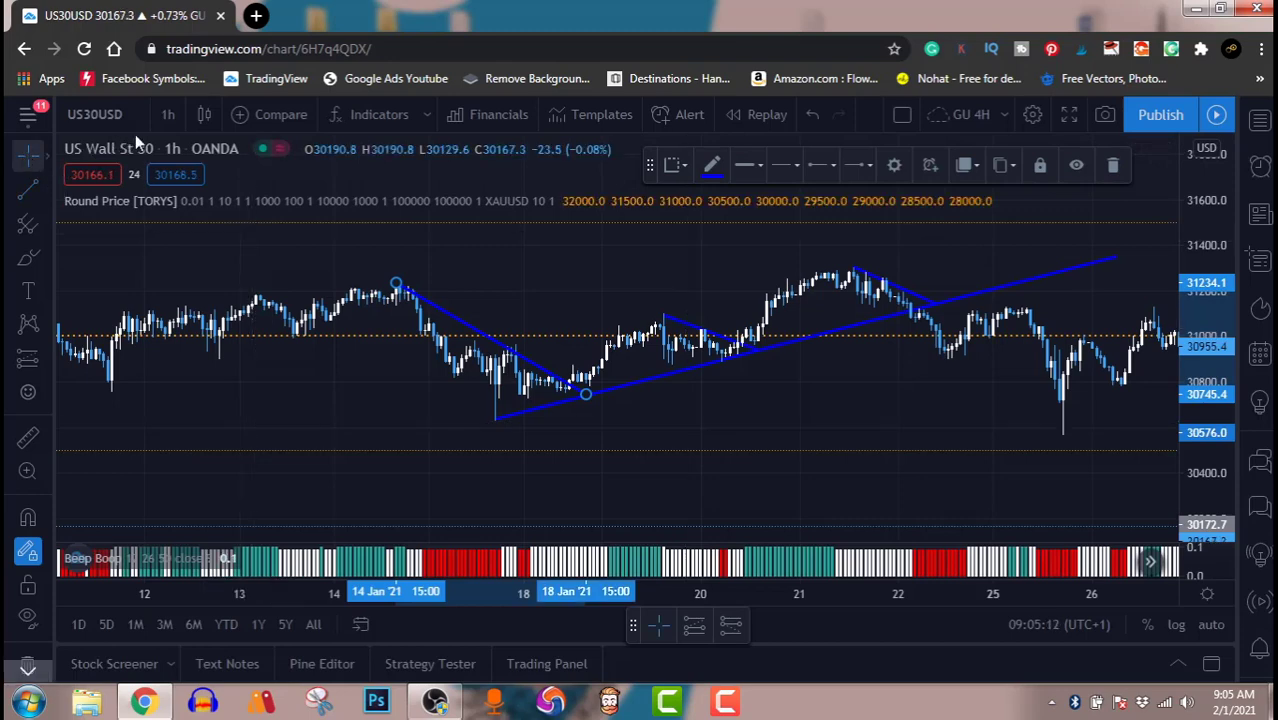
pyautogui.click(166, 119)
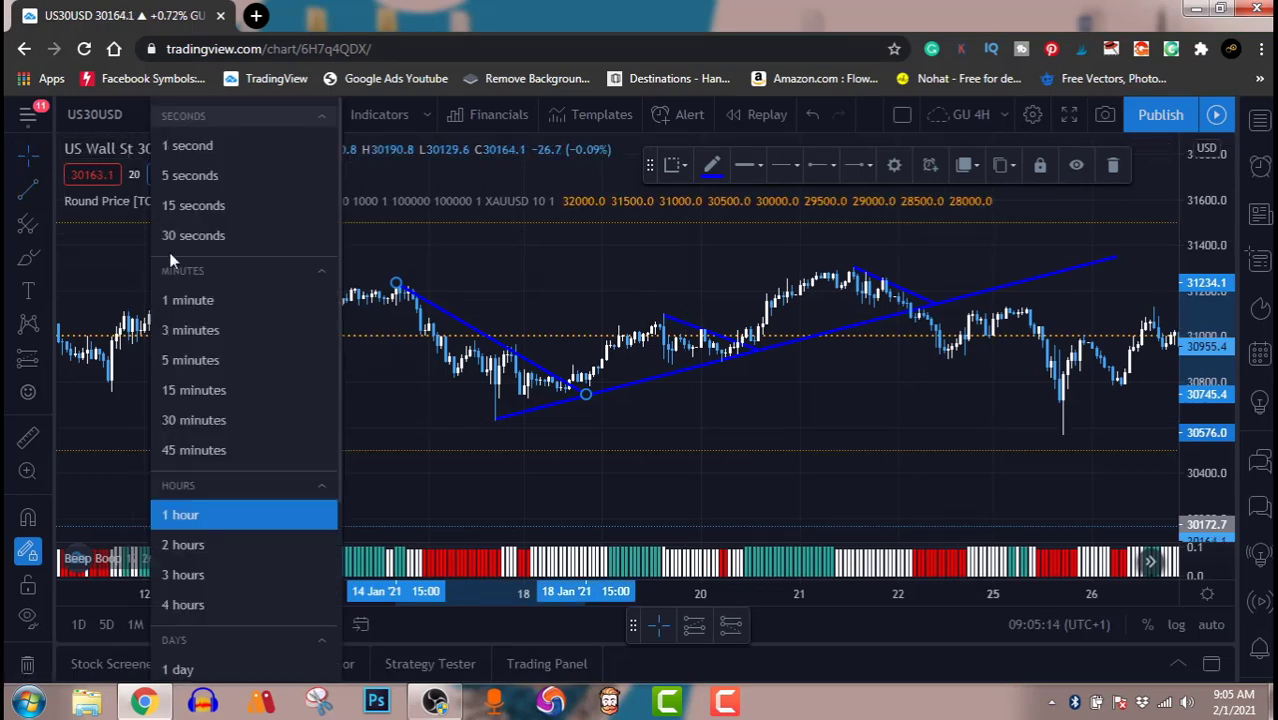
pyautogui.click(174, 391)
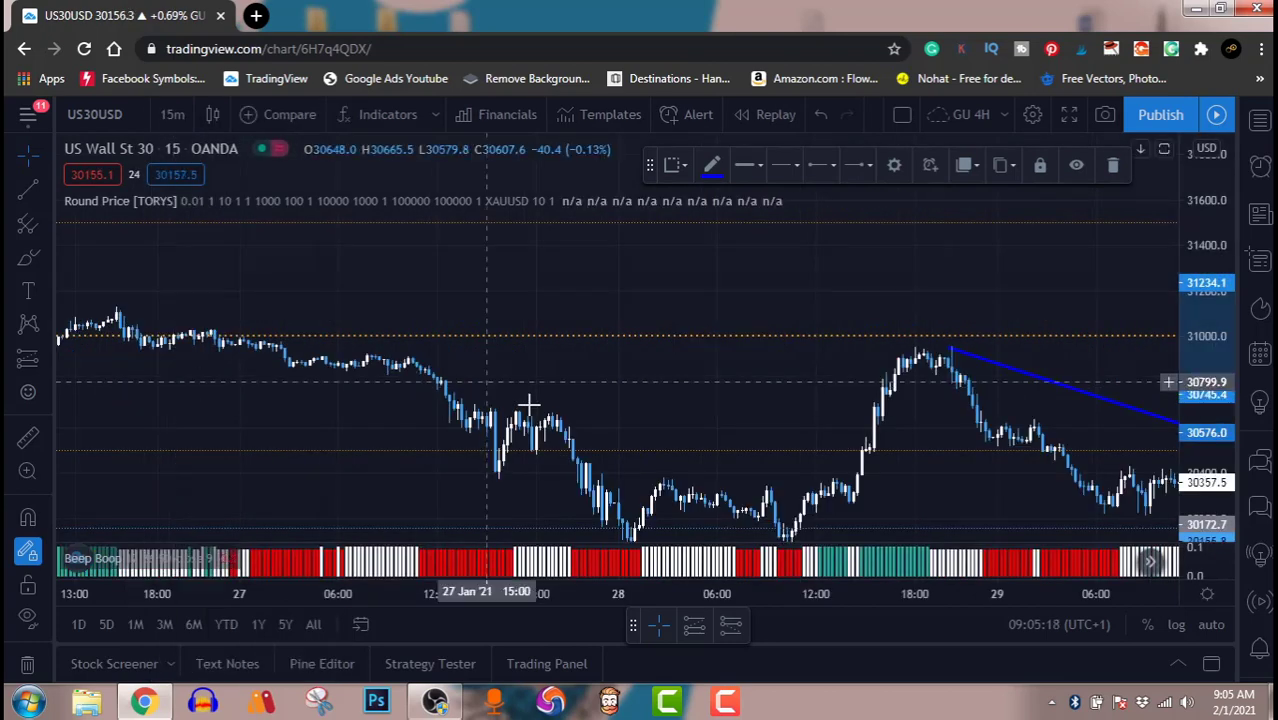
# Place a long position at 20 Jan 13:15 with entry about 30978.1, stop about 30893.1 and target about 31245.2.
pyautogui.moveTo(742, 337); pyautogui.dragTo(728, 259)
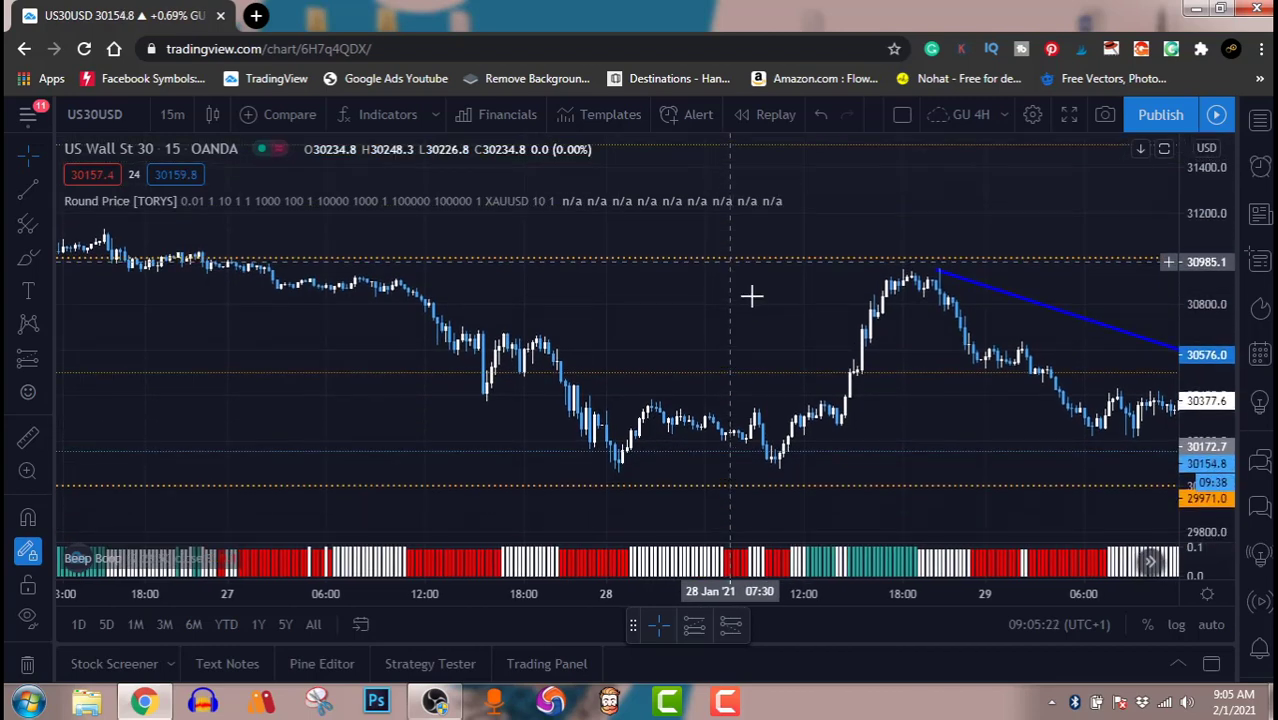
pyautogui.moveTo(516, 300); pyautogui.dragTo(306, 271)
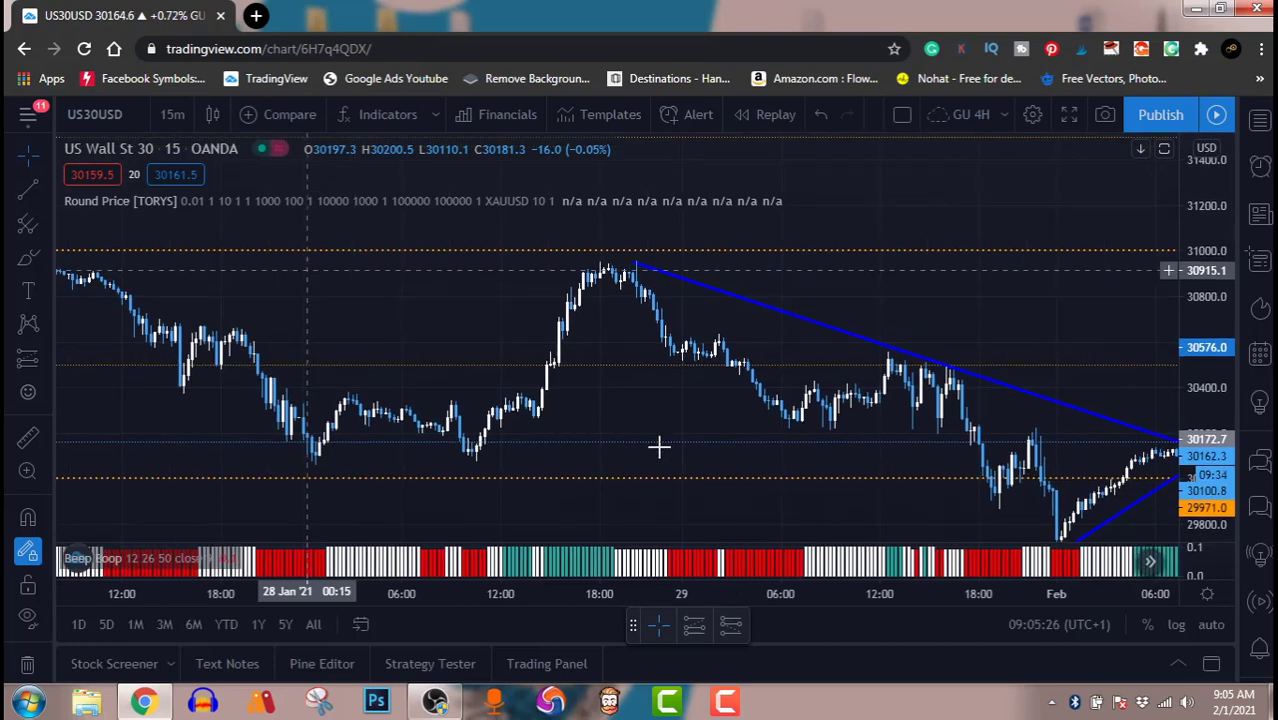
pyautogui.moveTo(529, 344); pyautogui.dragTo(864, 400)
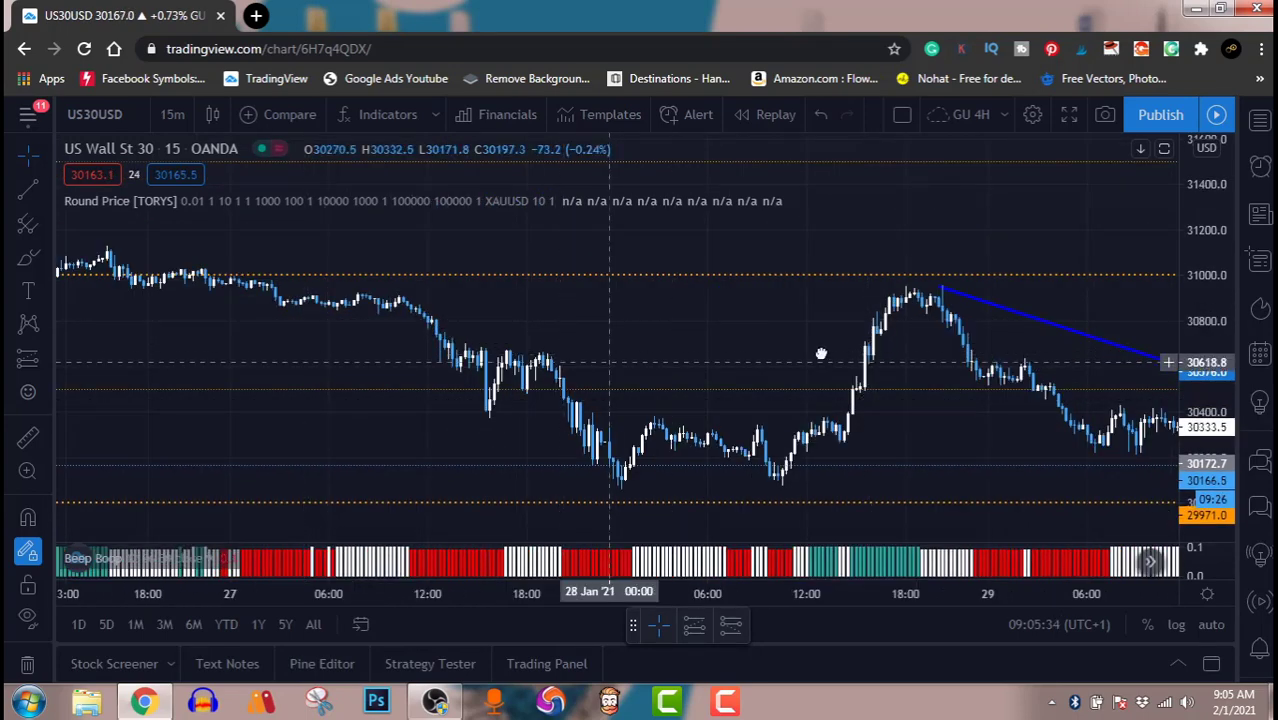
pyautogui.moveTo(609, 362); pyautogui.dragTo(1007, 360)
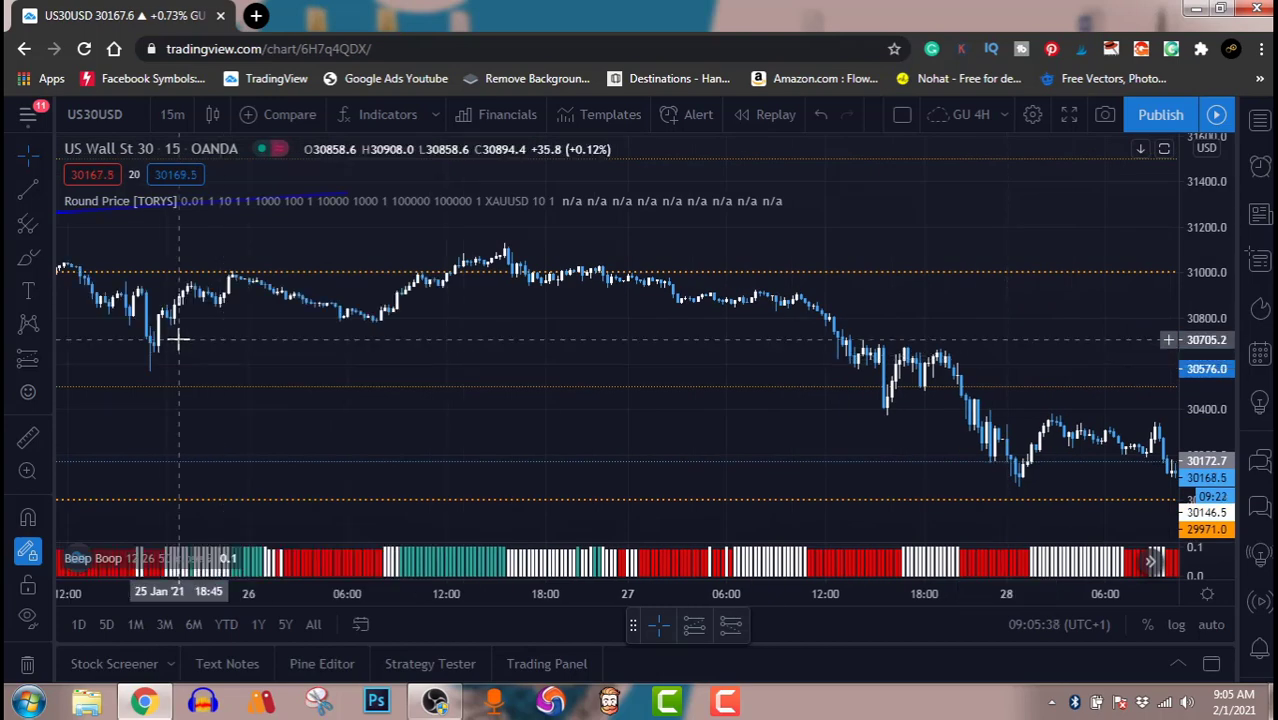
pyautogui.moveTo(505, 365); pyautogui.dragTo(1013, 346)
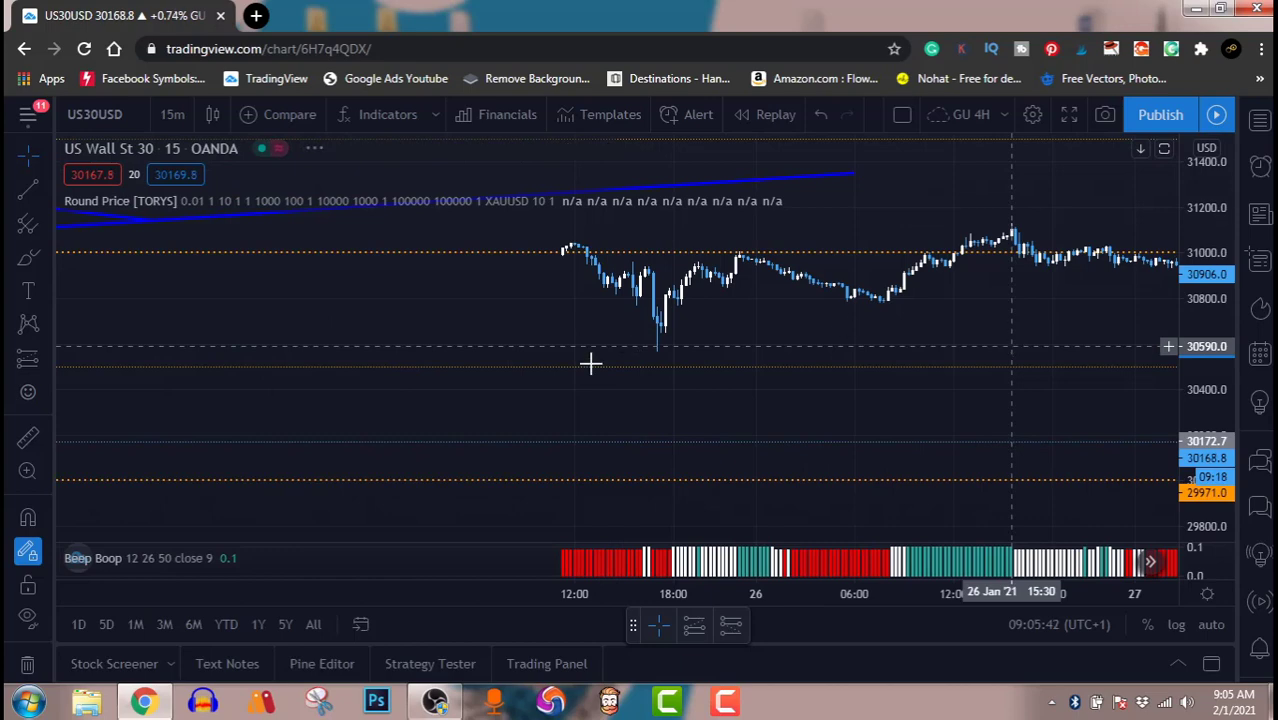
pyautogui.moveTo(519, 304); pyautogui.dragTo(982, 340)
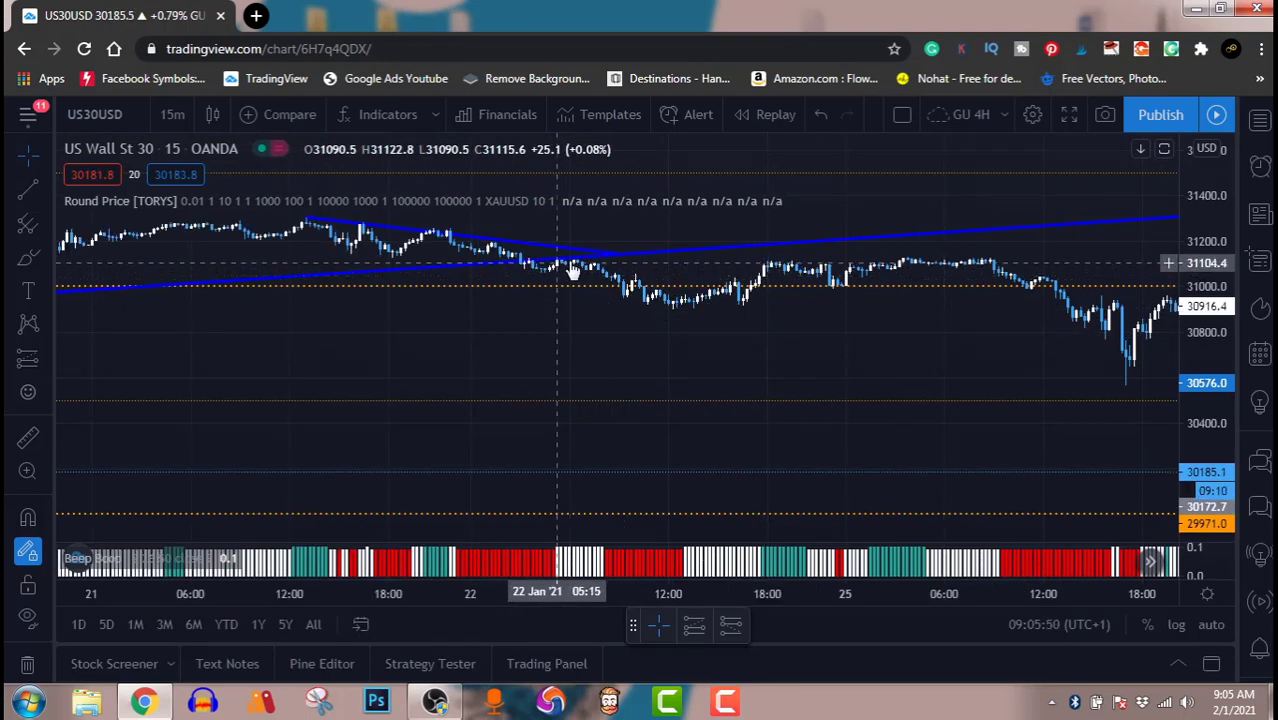
pyautogui.moveTo(627, 366); pyautogui.dragTo(912, 465)
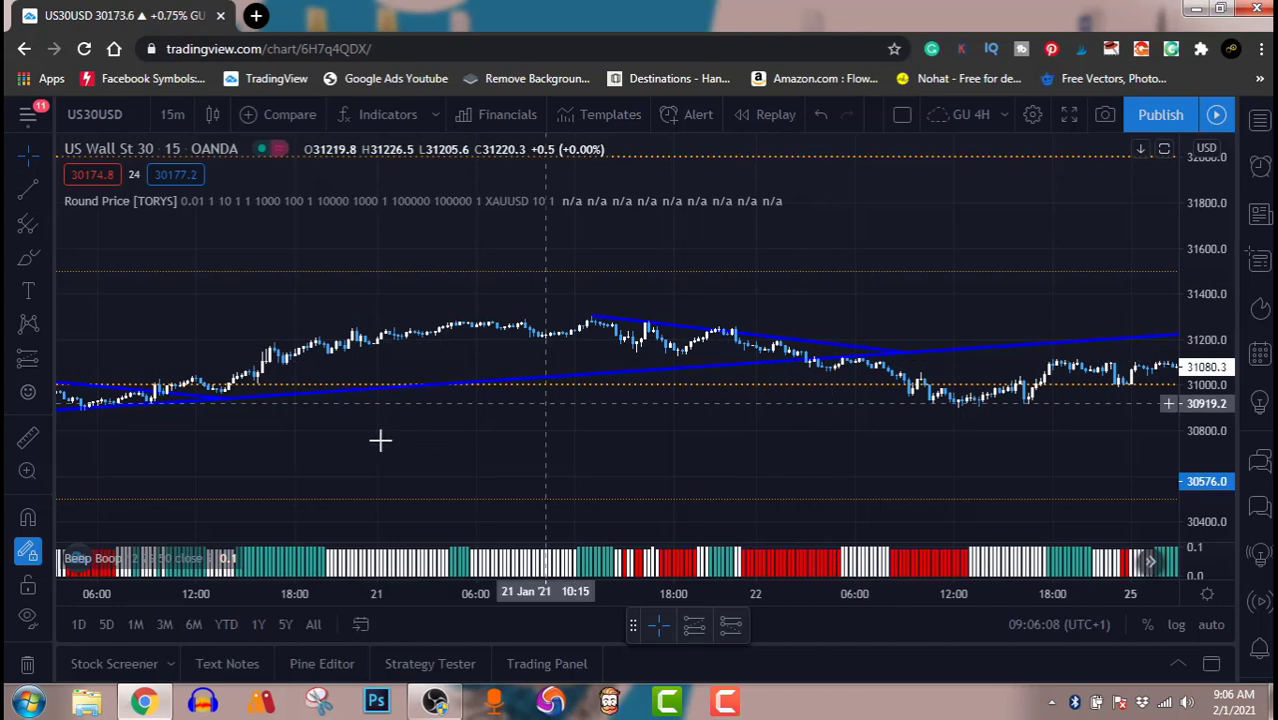
pyautogui.moveTo(553, 439); pyautogui.dragTo(967, 428)
pyautogui.moveTo(1208, 412); pyautogui.dragTo(1193, 245)
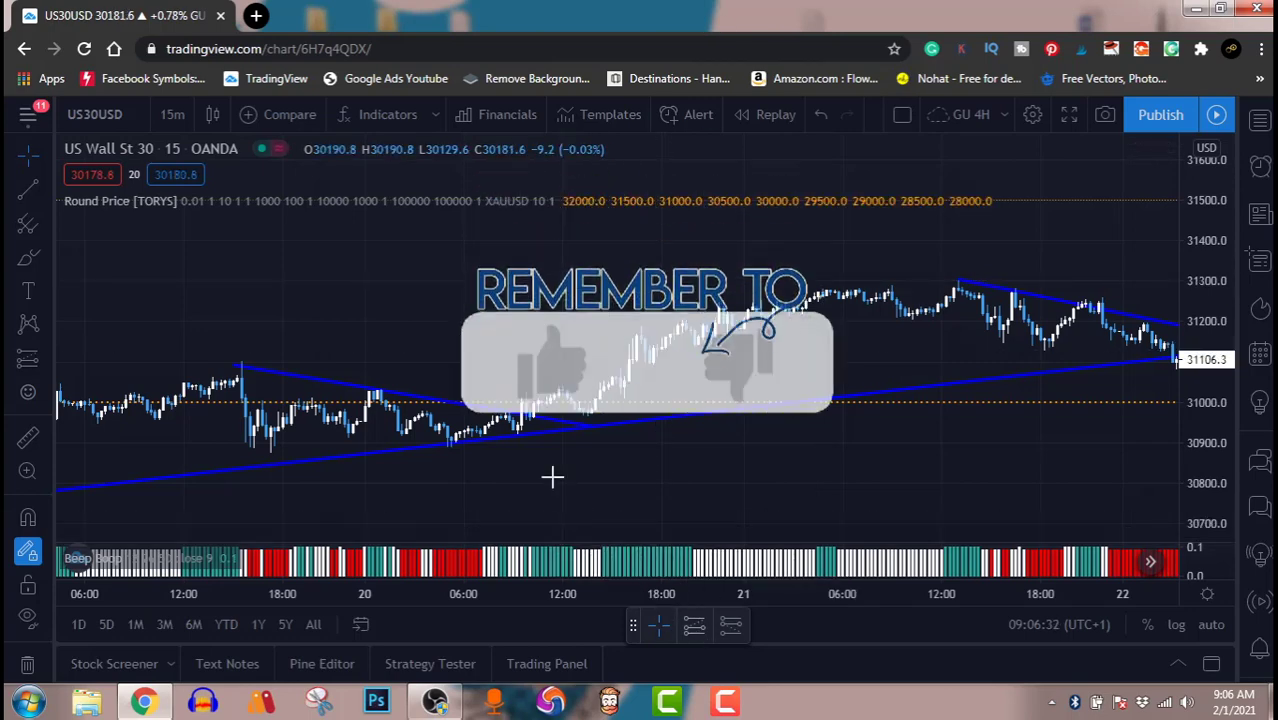
pyautogui.click(583, 411)
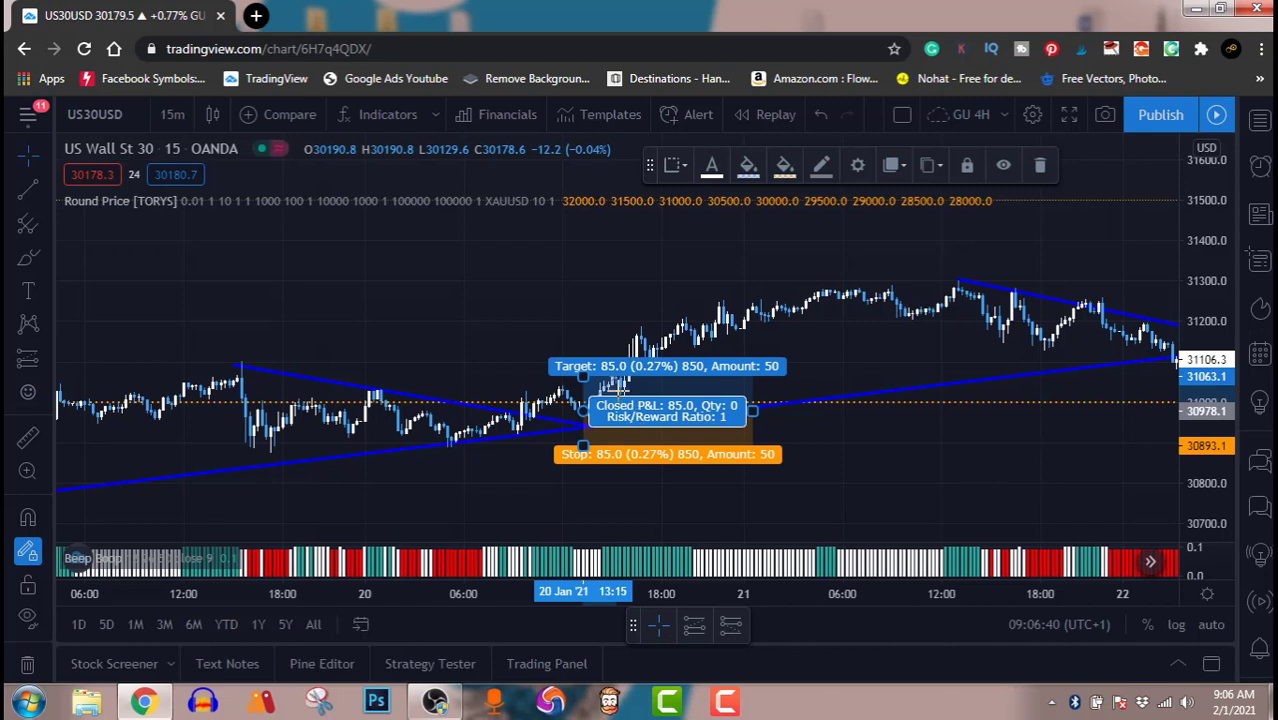
pyautogui.moveTo(583, 376); pyautogui.dragTo(594, 306)
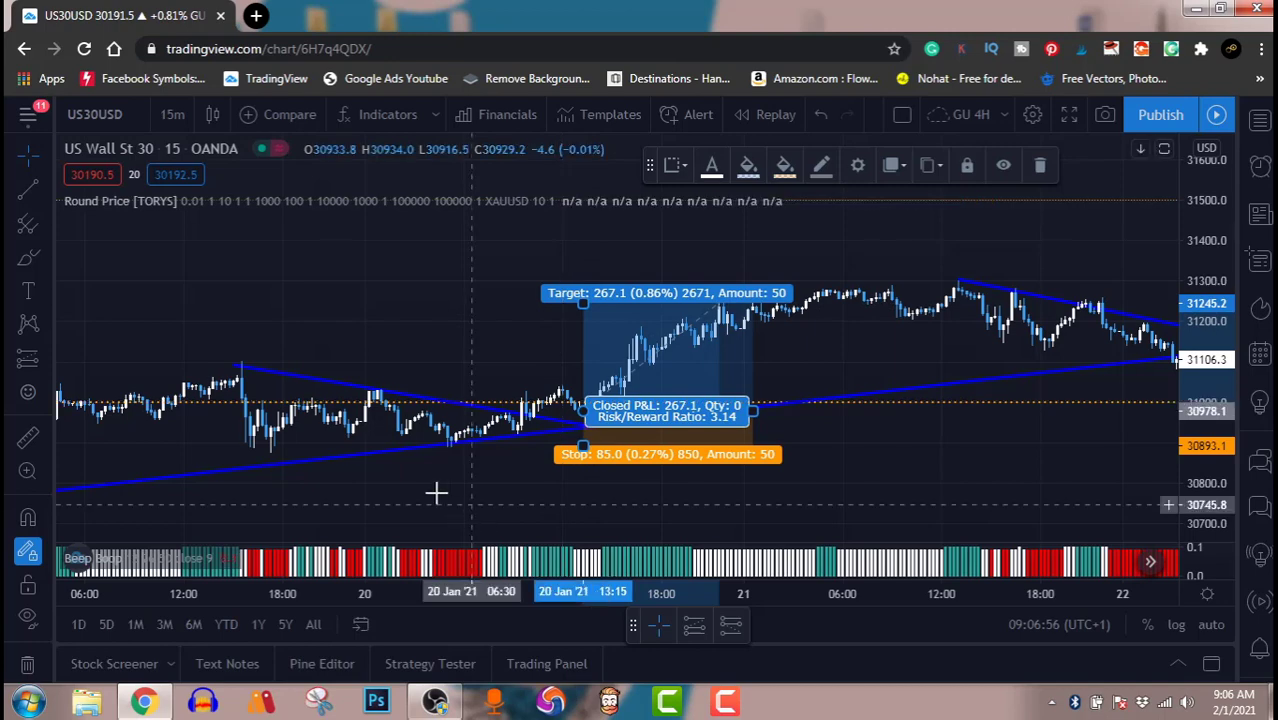
# Place a second long position at 18 Jan 16:00 with entry about 30794.6 and stop about 30700.7.
pyautogui.click(744, 492)
pyautogui.moveTo(744, 492); pyautogui.dragTo(1120, 464)
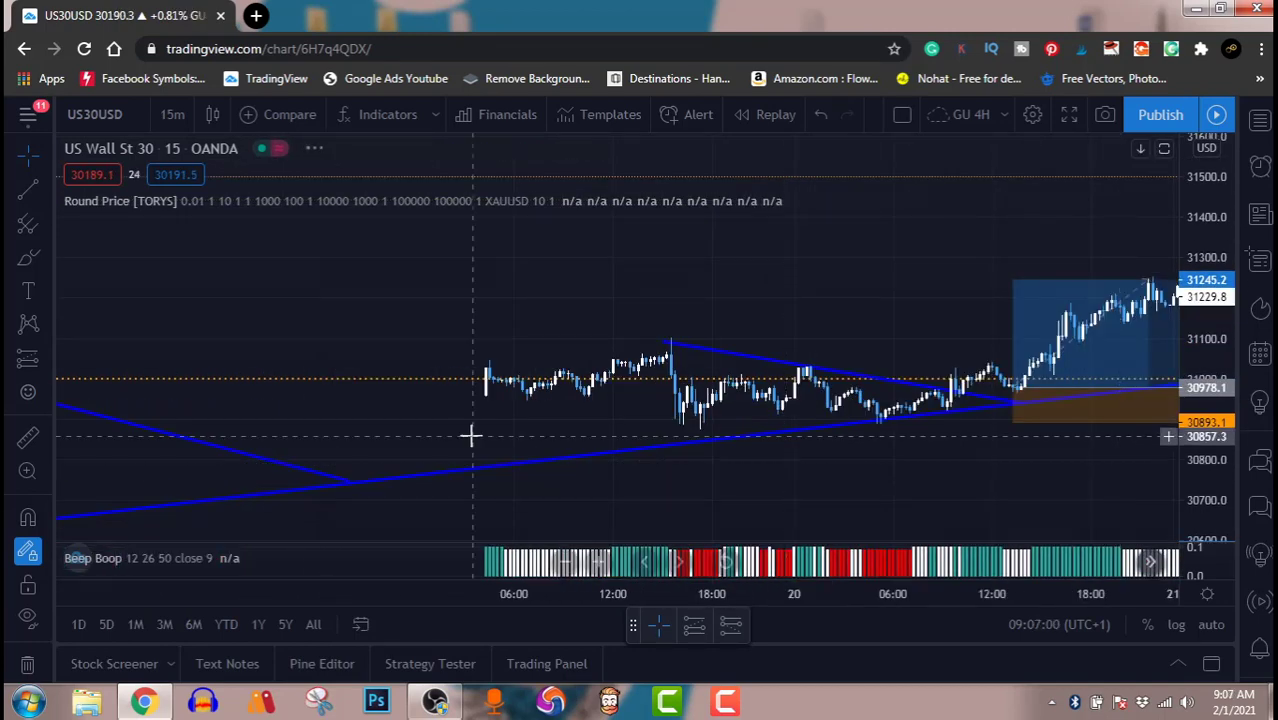
pyautogui.moveTo(447, 292); pyautogui.dragTo(622, 316)
pyautogui.moveTo(759, 319); pyautogui.dragTo(759, 319)
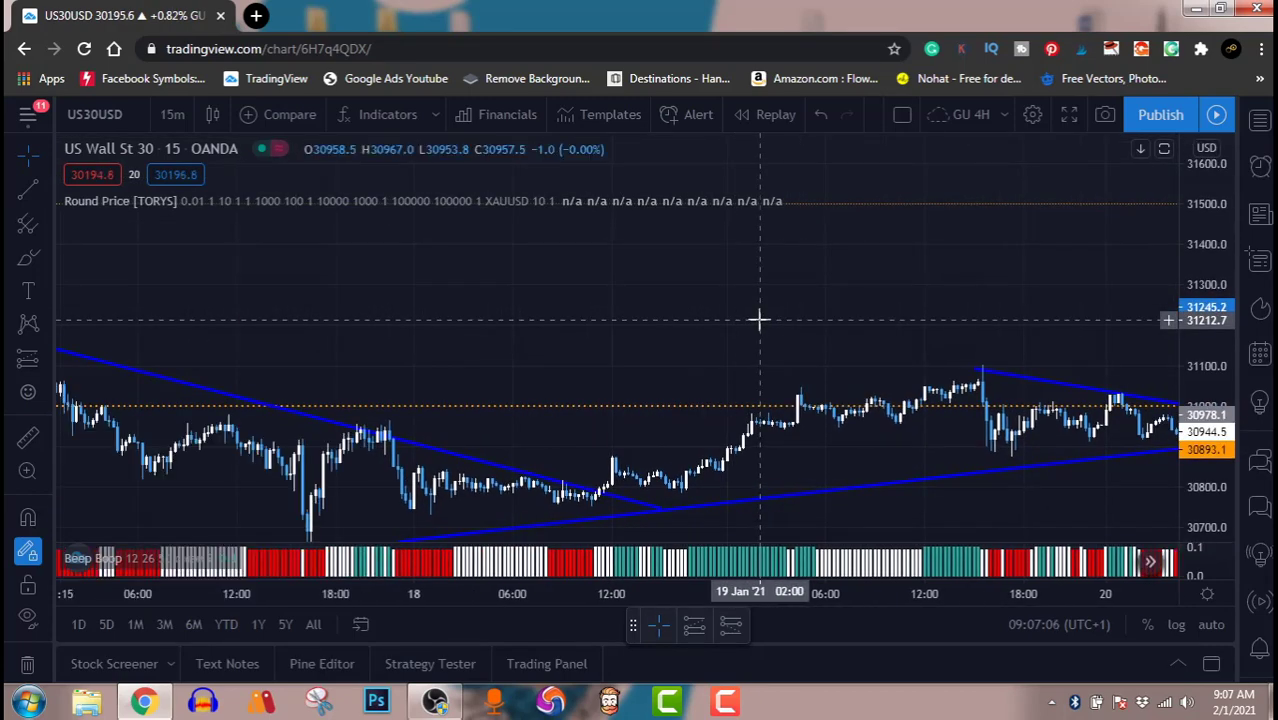
pyautogui.click(691, 628)
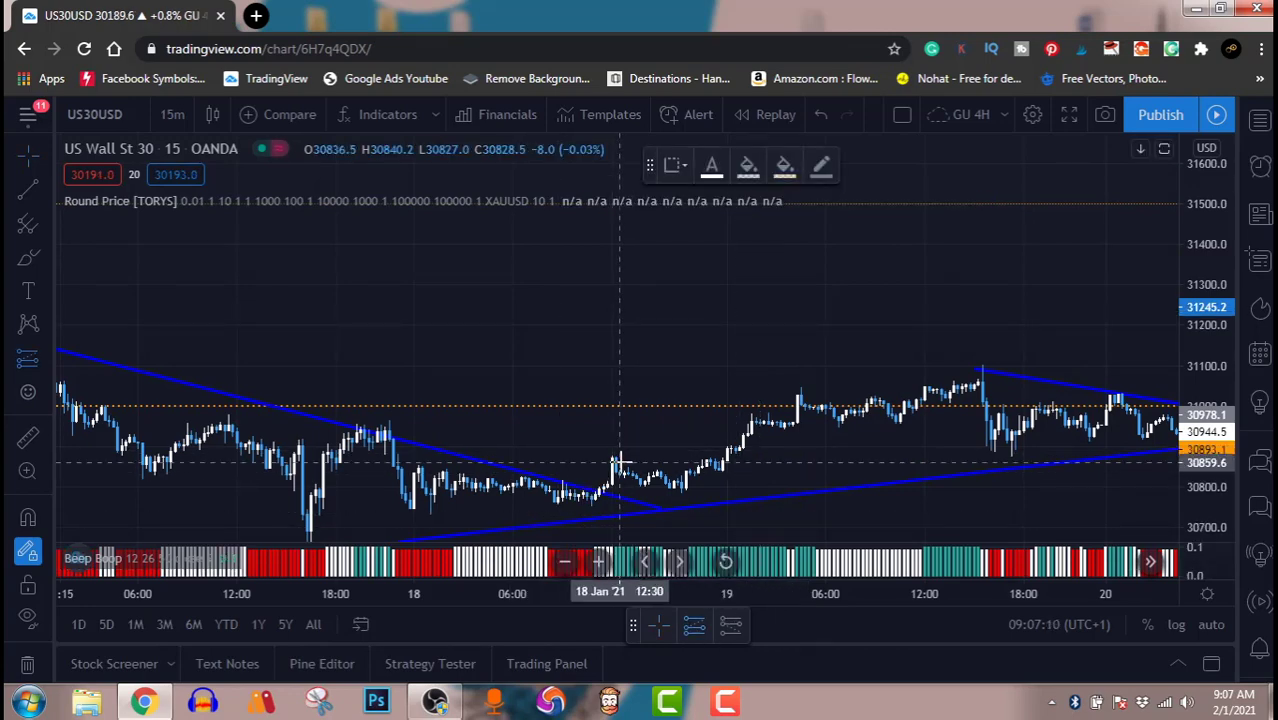
pyautogui.click(678, 489)
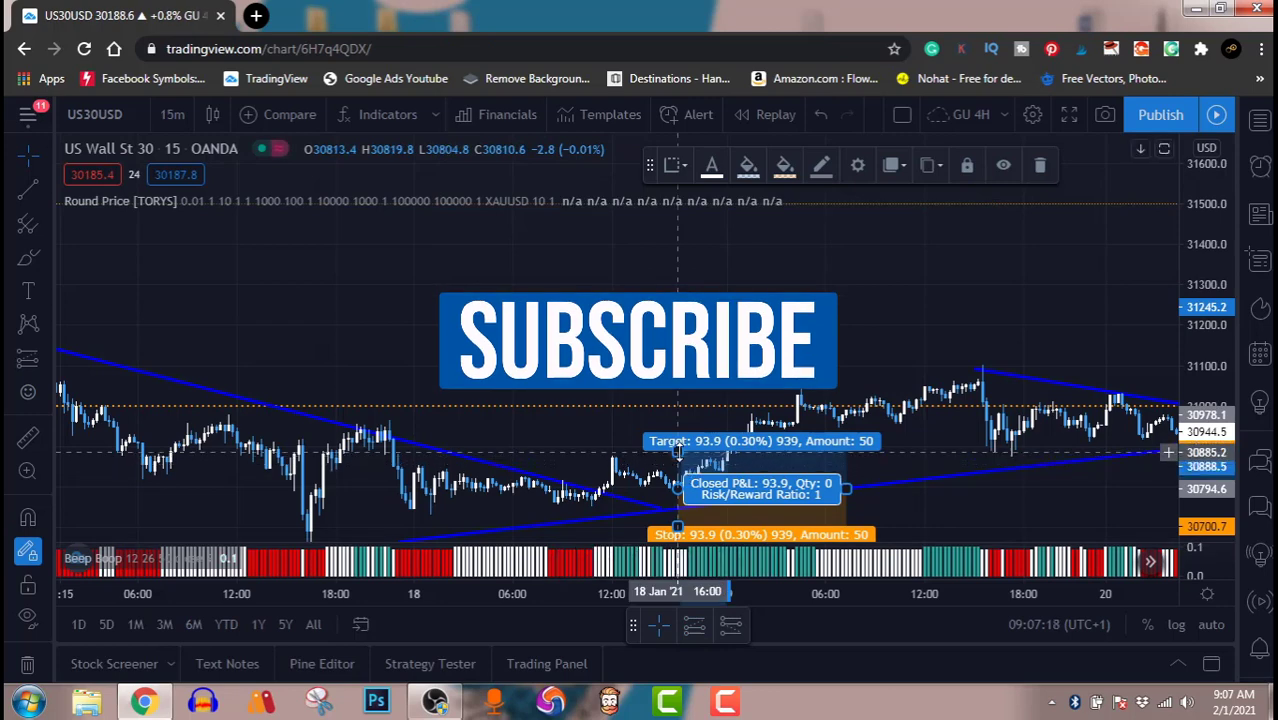
# Raise the 18 Jan long position's target to about 31078.0 for a risk/reward ratio of about 3.
pyautogui.moveTo(678, 450); pyautogui.dragTo(681, 408)
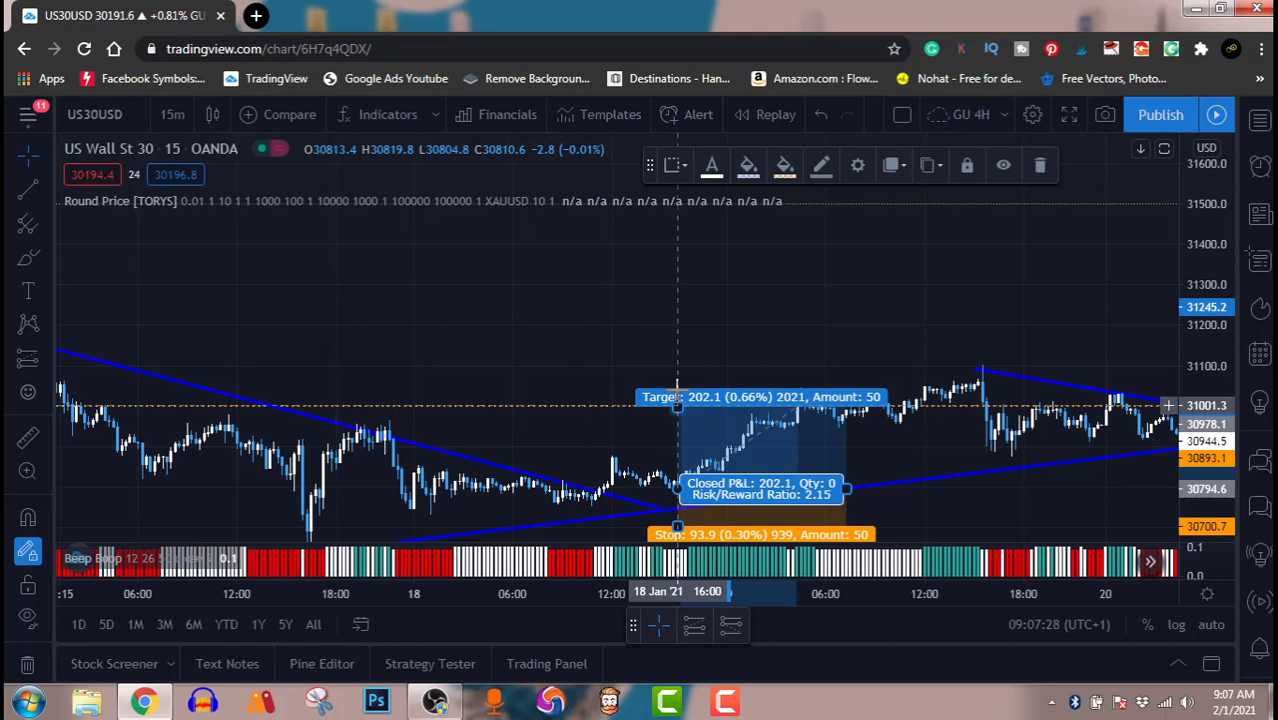
pyautogui.moveTo(677, 403); pyautogui.dragTo(677, 376)
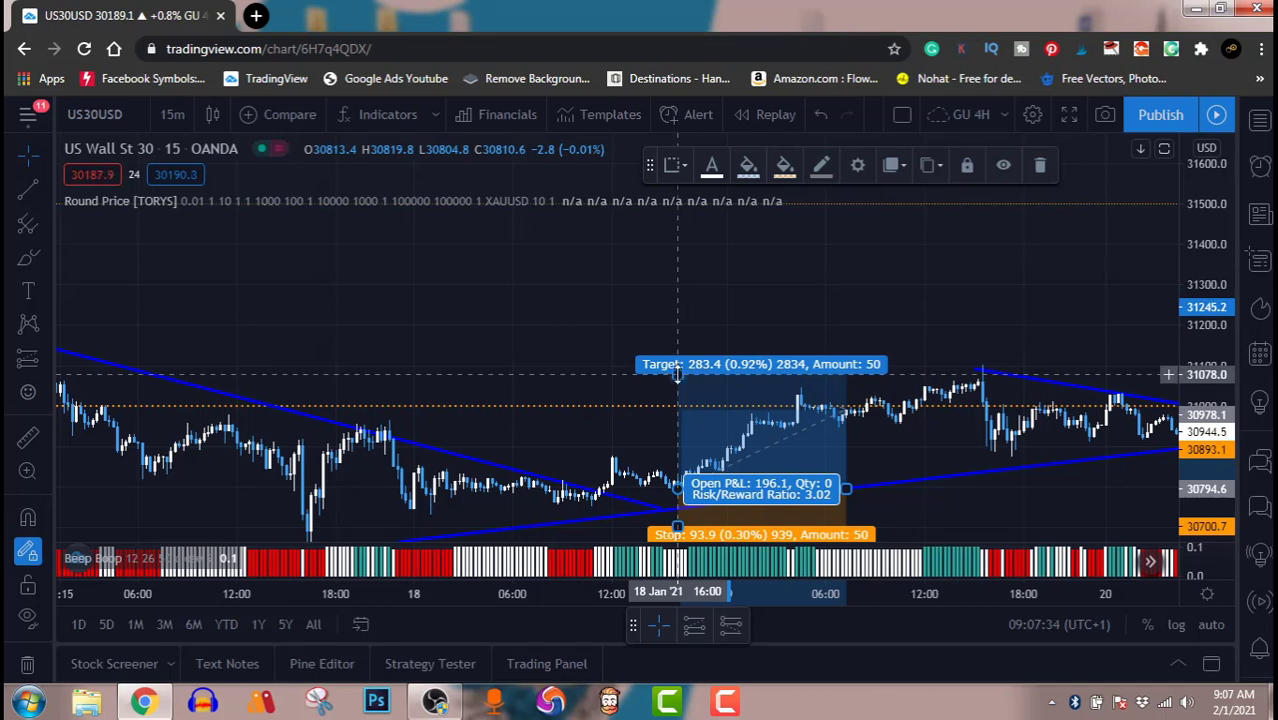
pyautogui.click(594, 376)
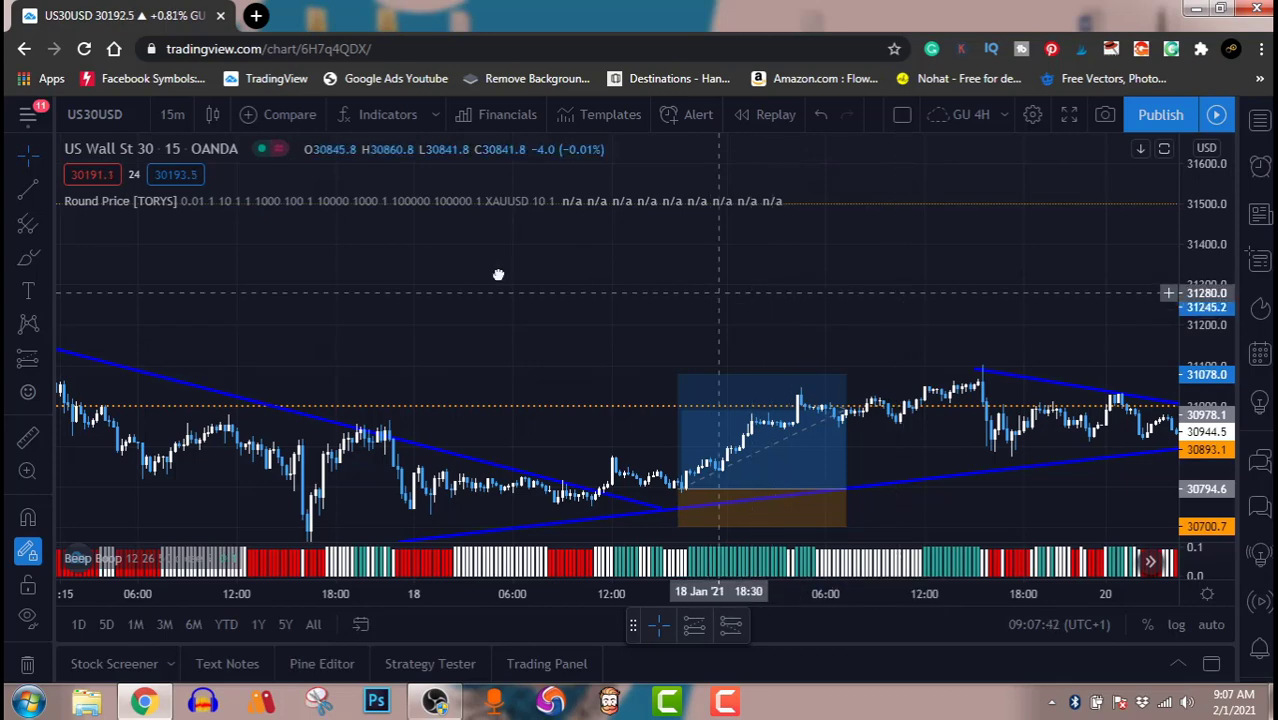
# Return to the latest price bars and examine the 1 Feb long position's entry, target, stop and risk/reward ratio at the trend line breakout.
pyautogui.moveTo(499, 274); pyautogui.dragTo(228, 314)
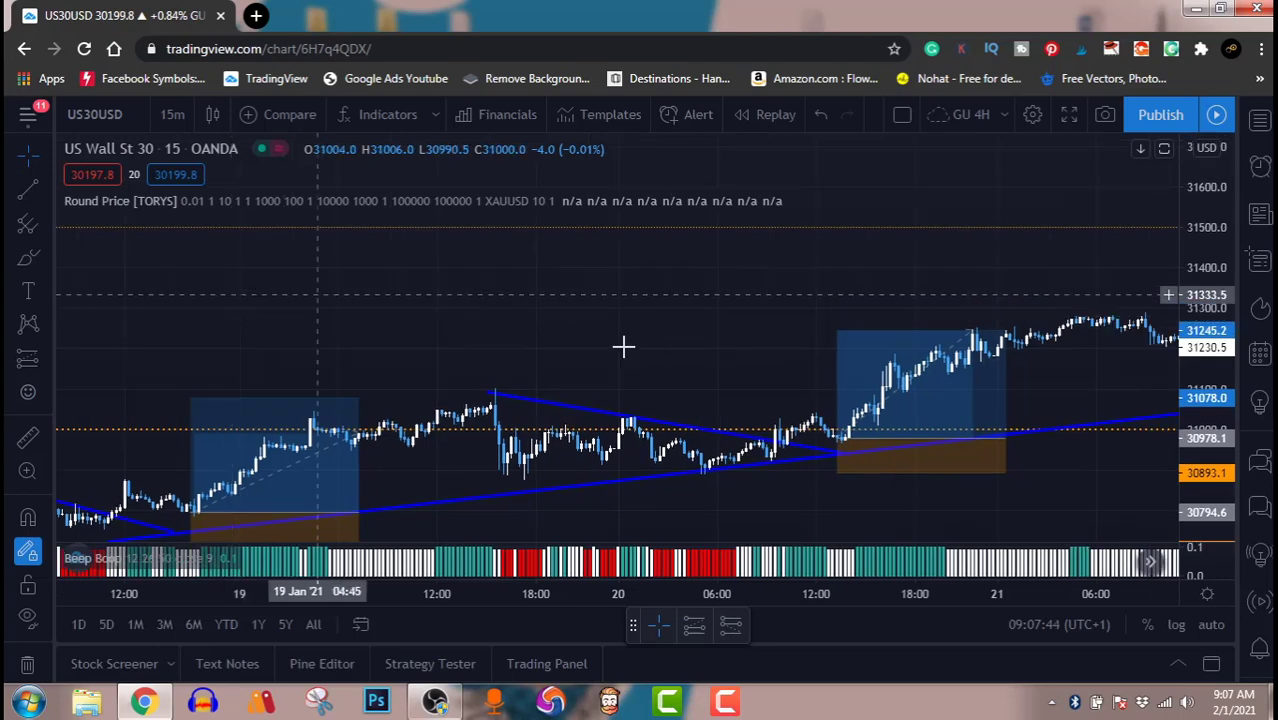
pyautogui.click(1151, 564)
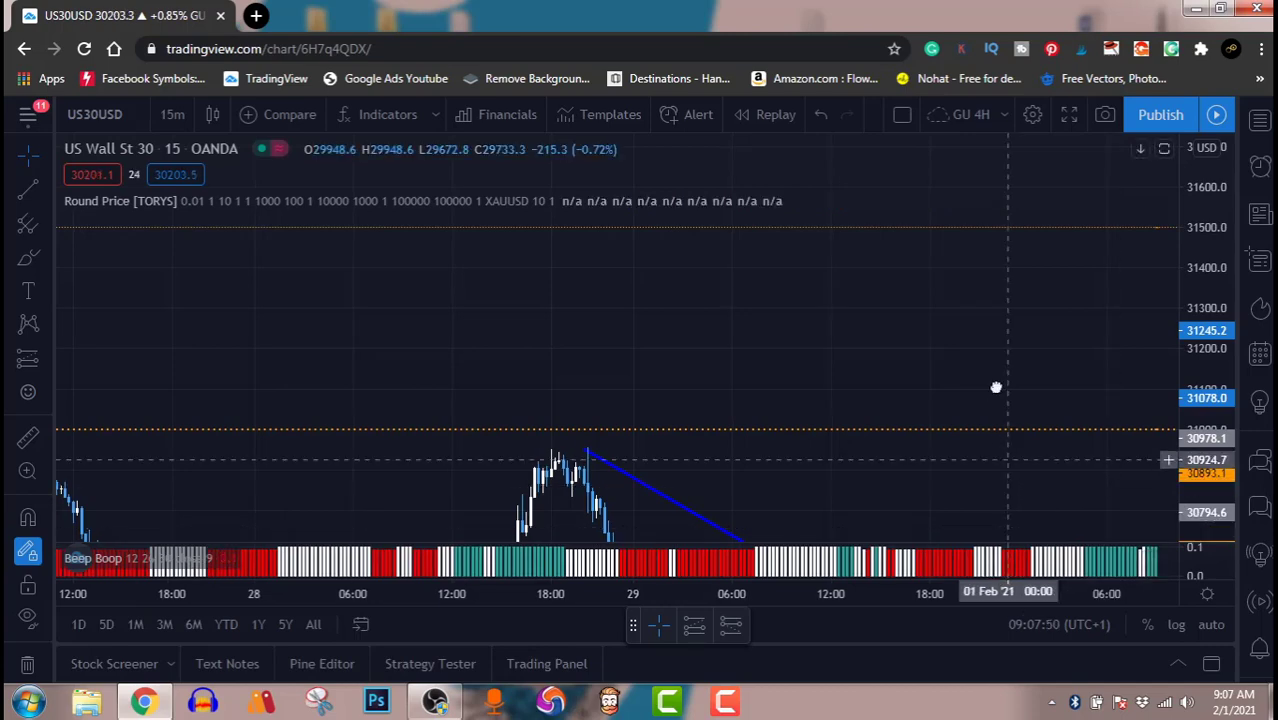
pyautogui.moveTo(996, 386); pyautogui.dragTo(976, 225)
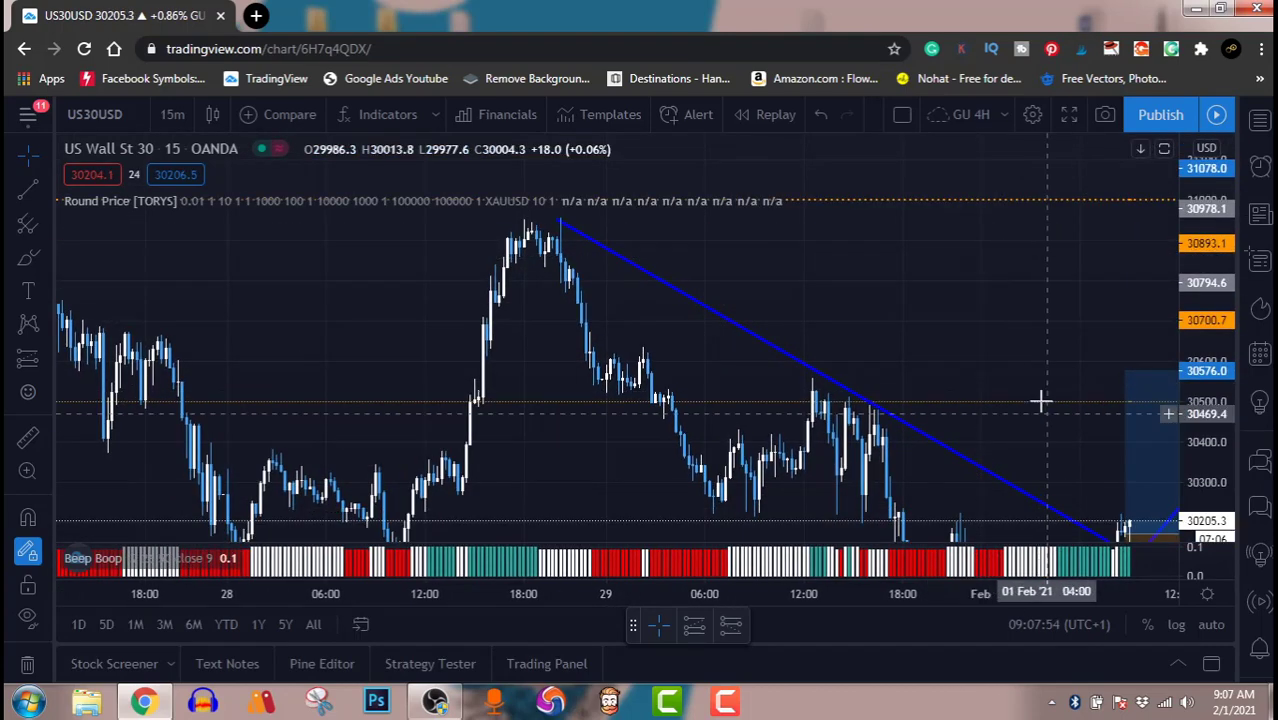
pyautogui.moveTo(1010, 298); pyautogui.dragTo(1002, 290)
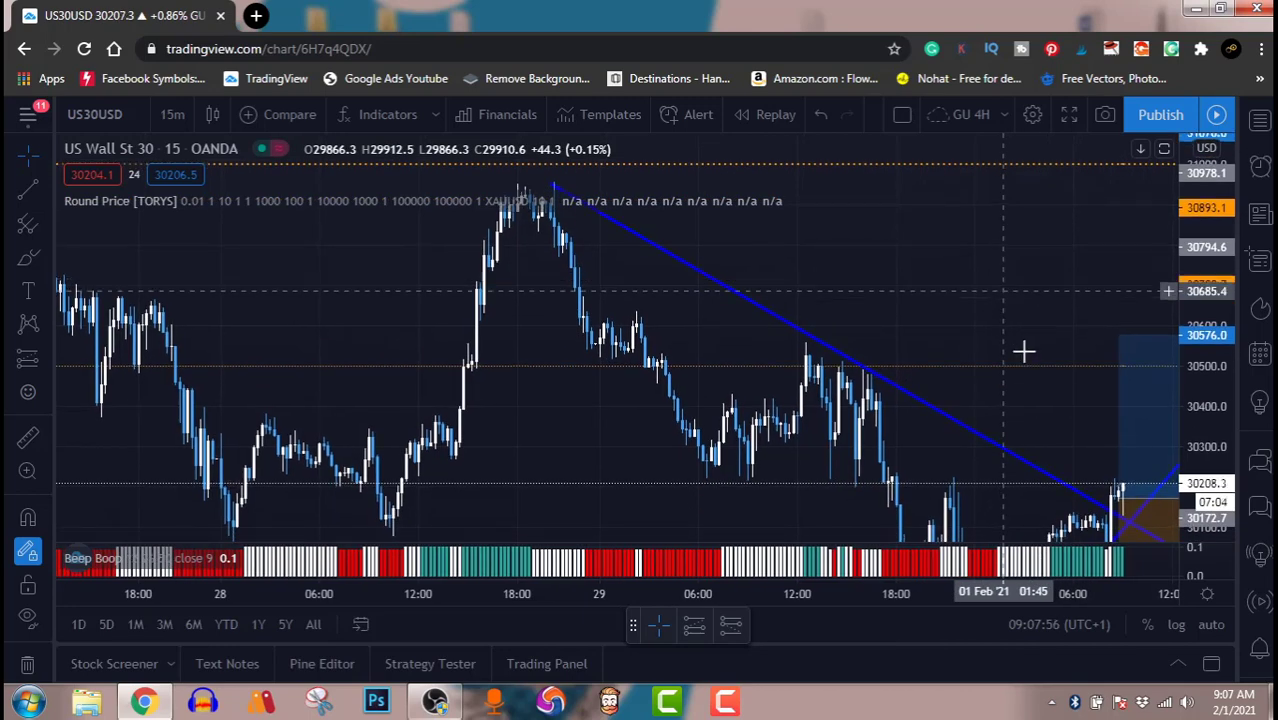
pyautogui.moveTo(901, 314); pyautogui.dragTo(685, 274)
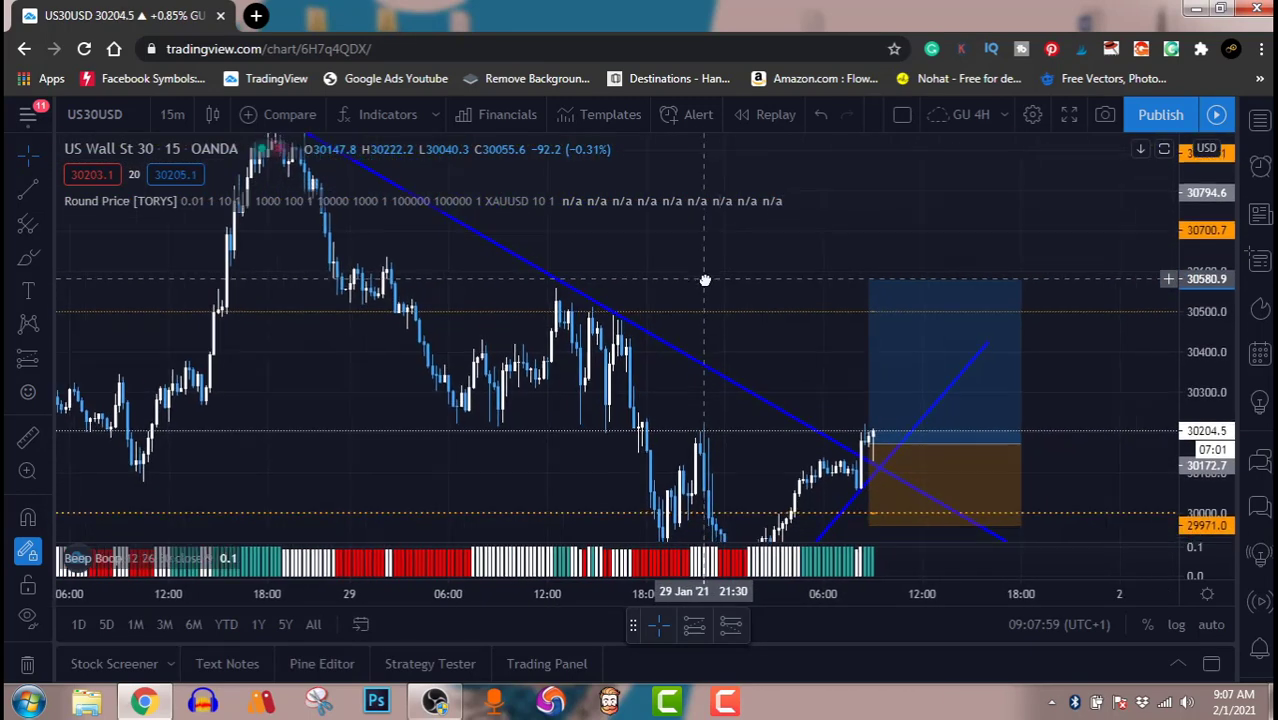
pyautogui.click(880, 458)
pyautogui.click(778, 420)
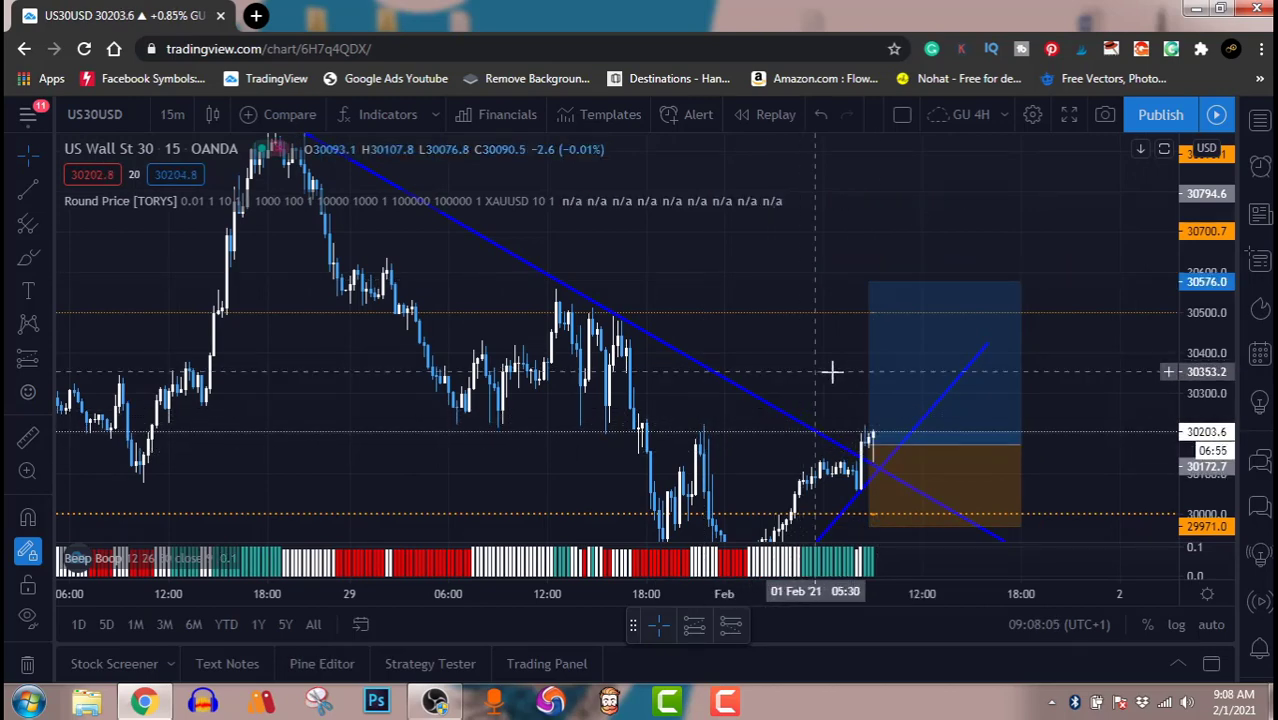
pyautogui.click(927, 363)
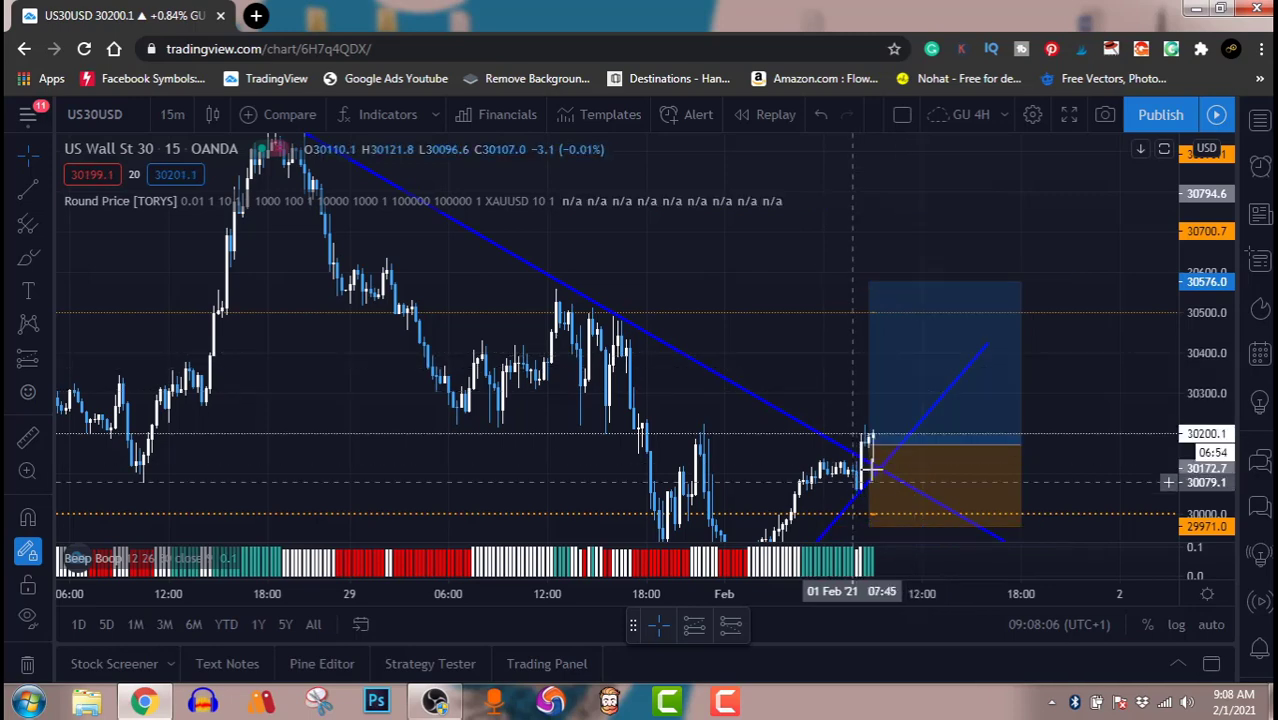
pyautogui.click(803, 367)
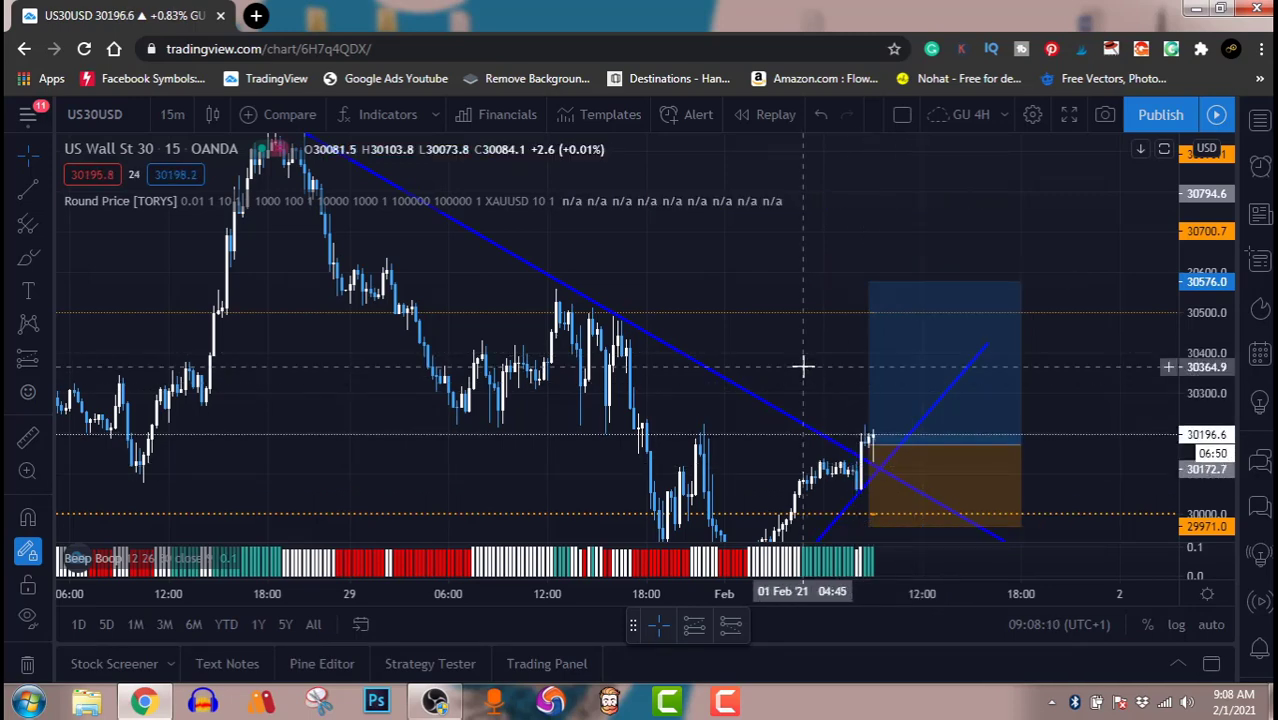
pyautogui.click(939, 343)
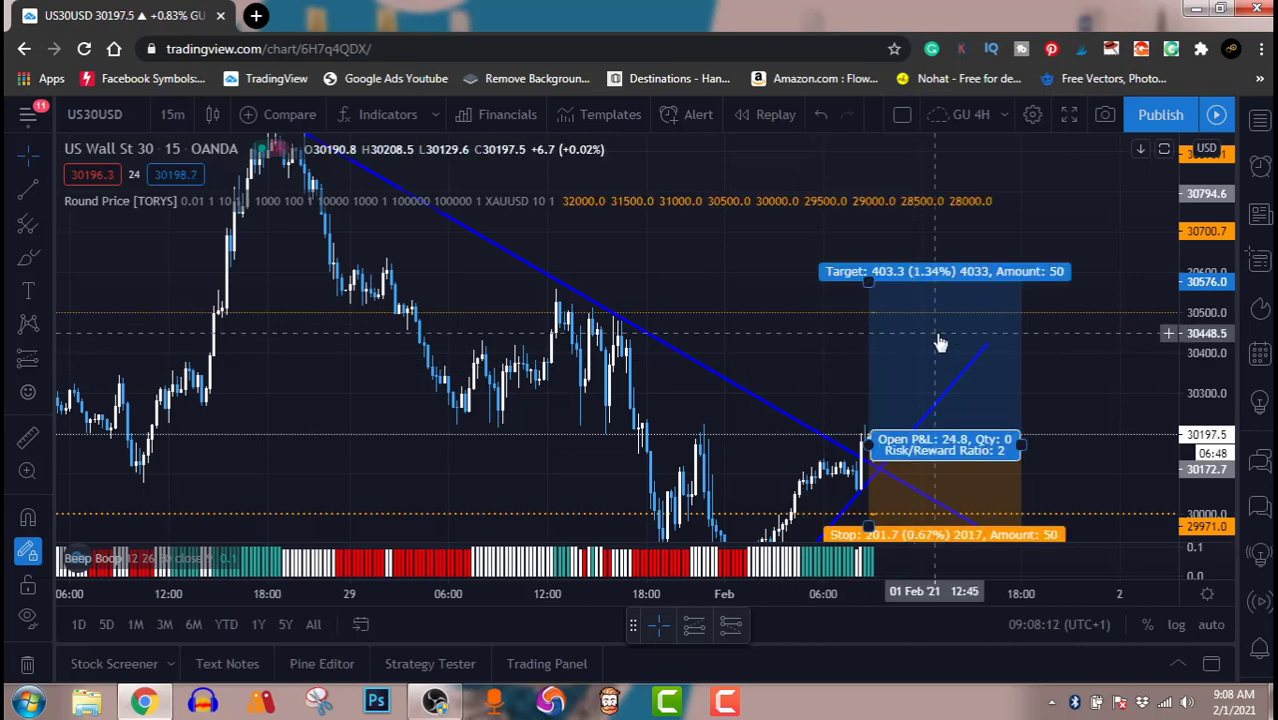
pyautogui.click(713, 381)
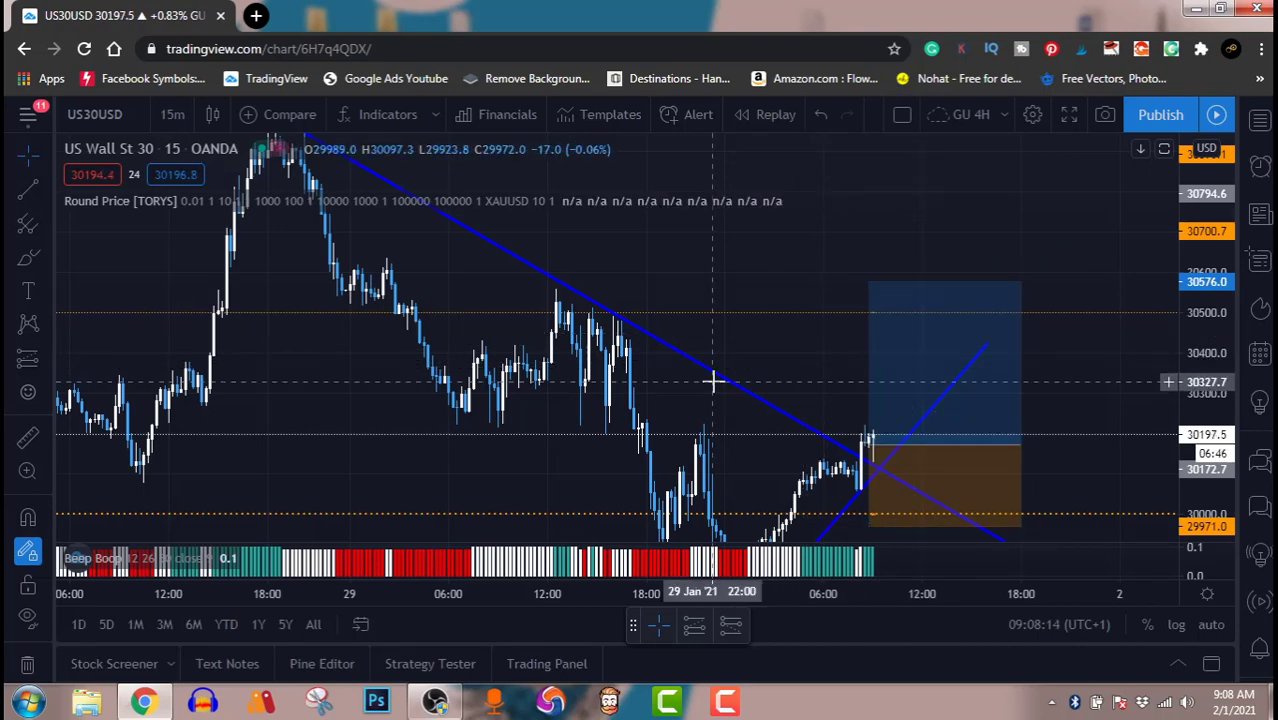